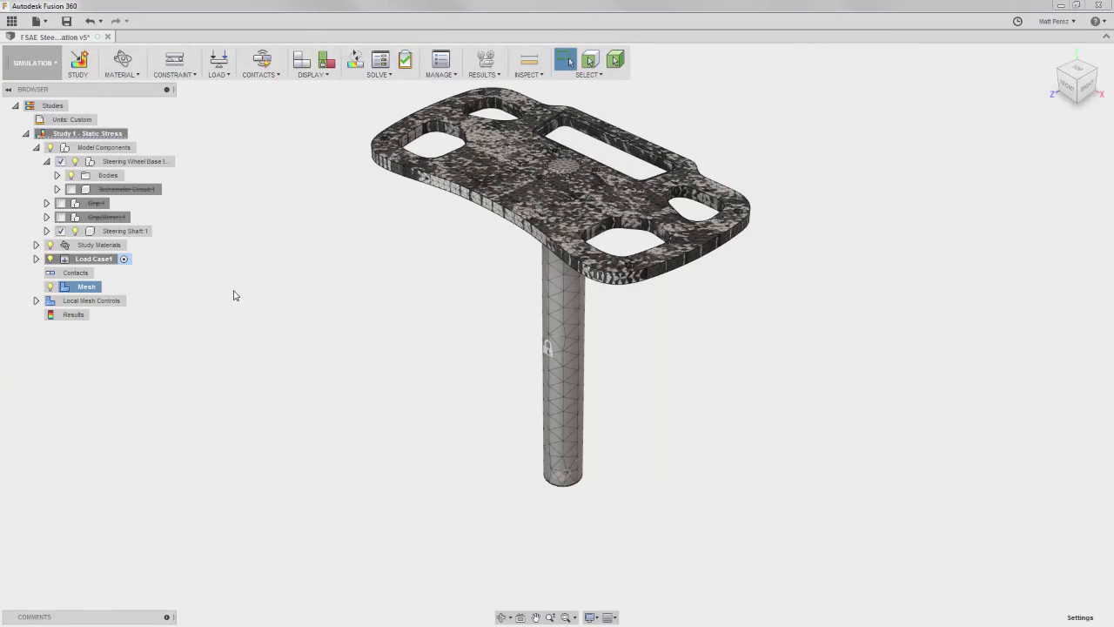
# Hide the mesh and solve Study 1 - Static Stress on the cloud, closing the job status once it is submitted
pyautogui.click(50, 287)
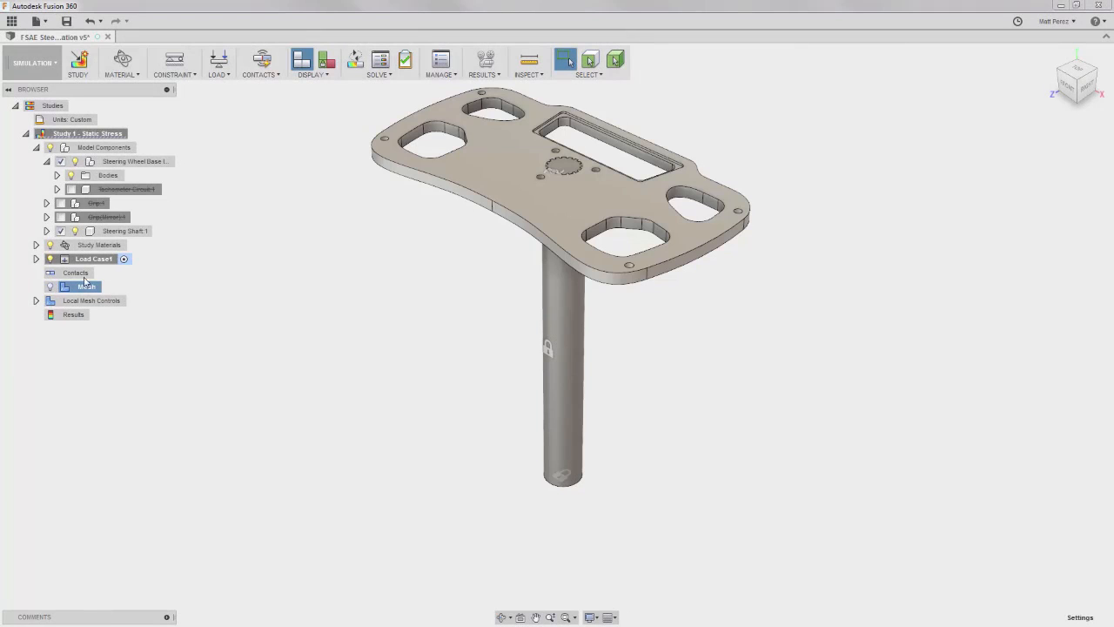
pyautogui.click(386, 75)
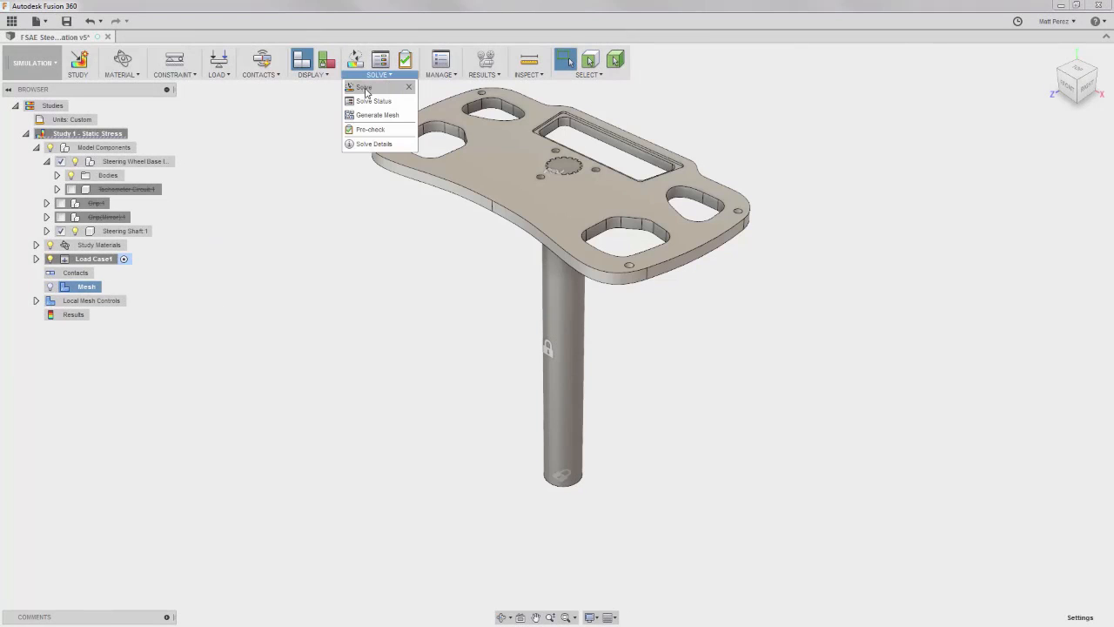
pyautogui.click(363, 88)
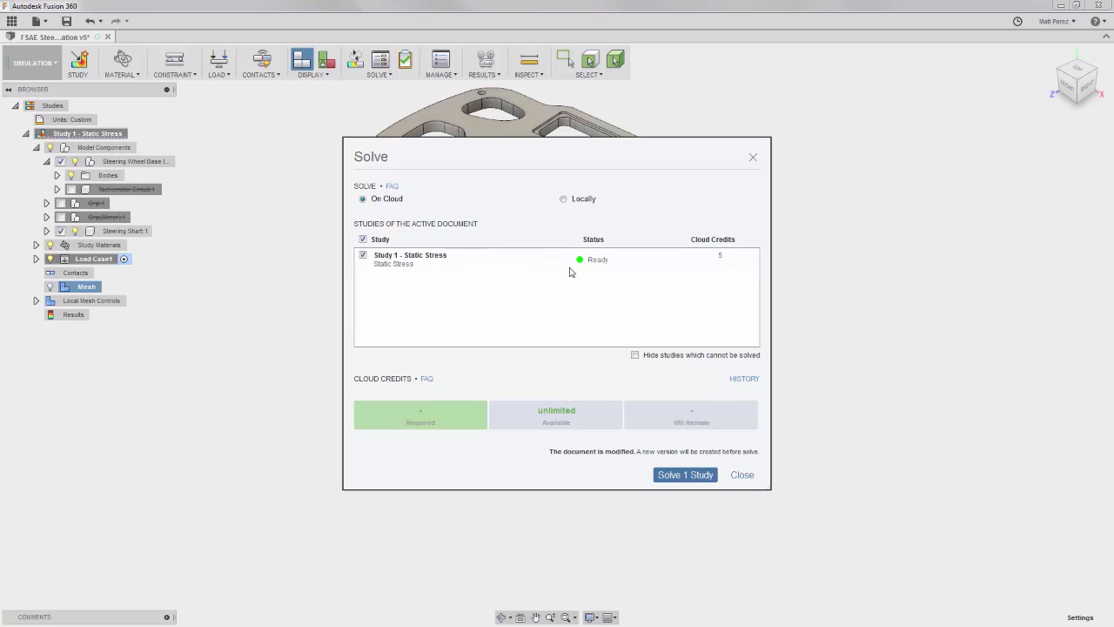
pyautogui.moveTo(583, 263)
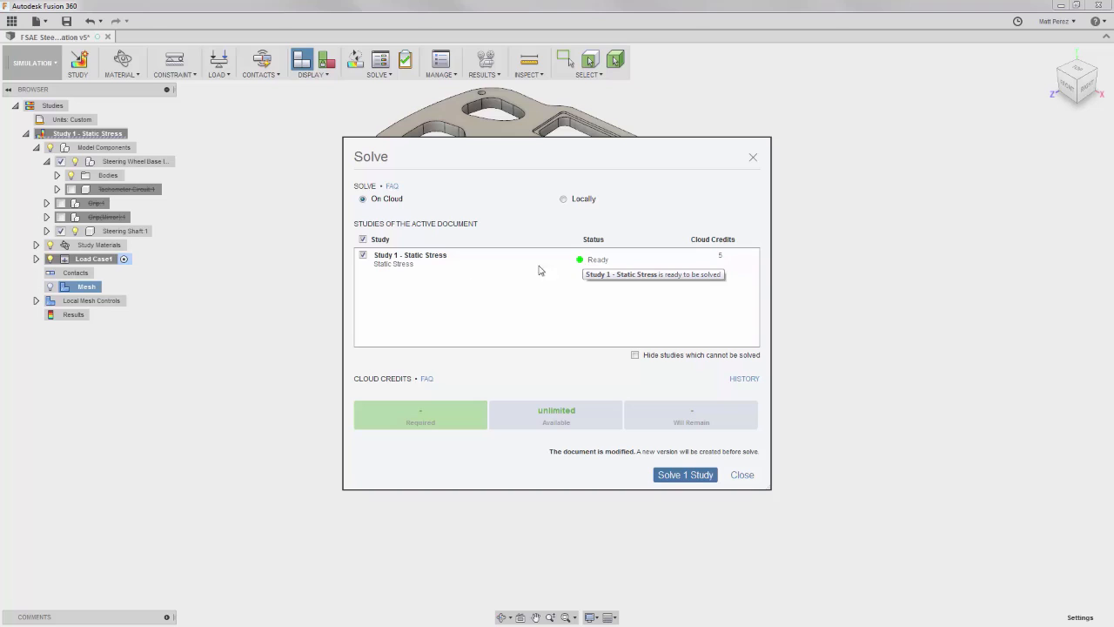
pyautogui.click(692, 477)
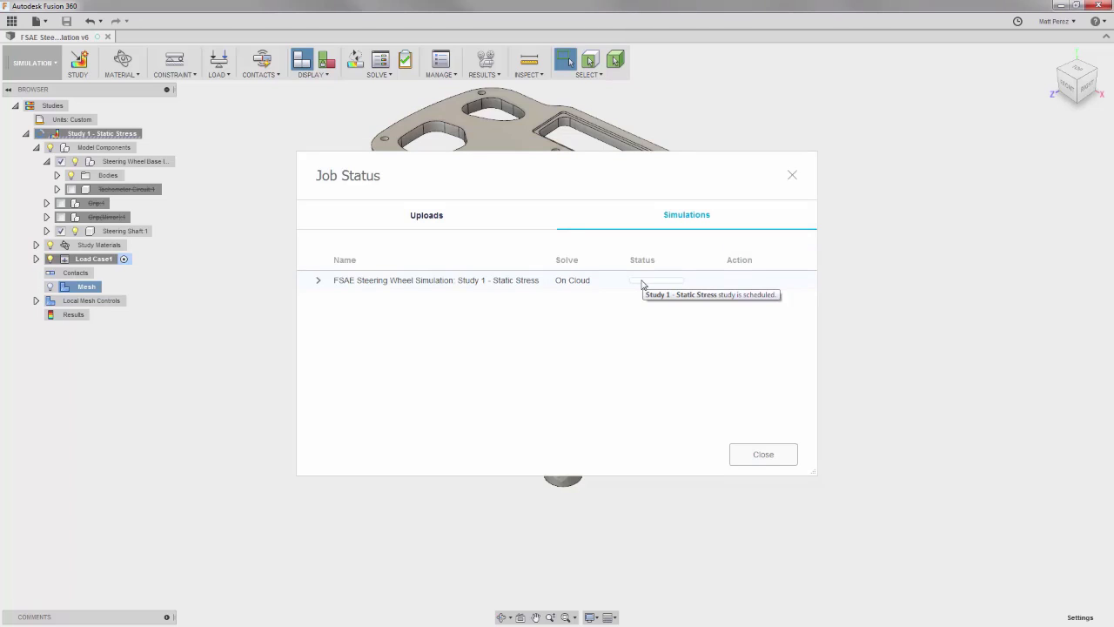
pyautogui.click(769, 456)
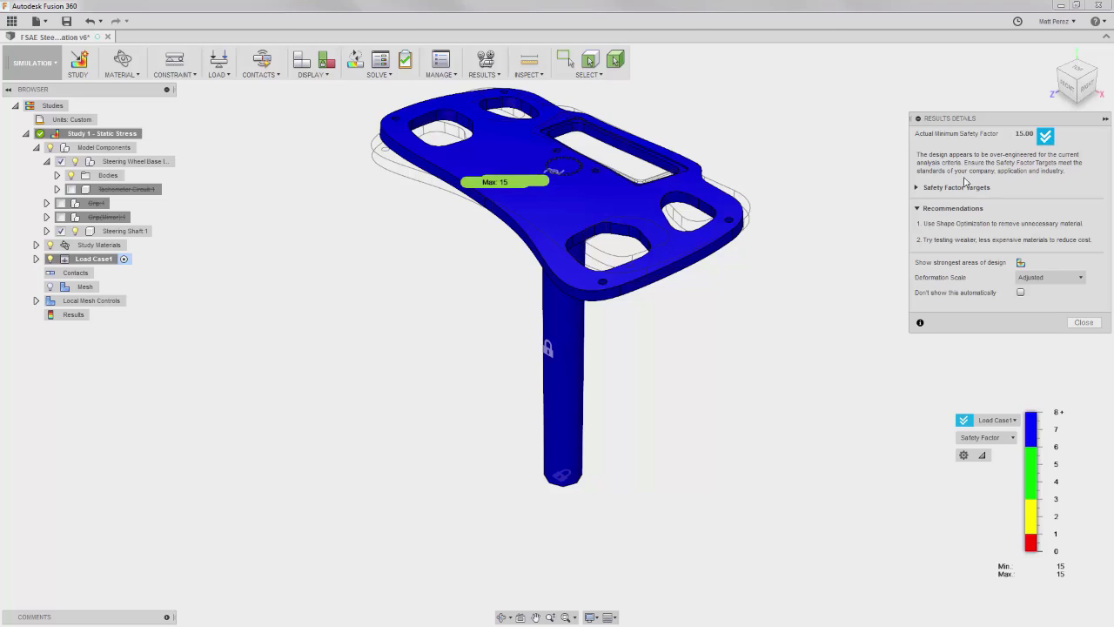
# Review the results details for Load Case1, including the safety factor targets, and close them
pyautogui.click(917, 189)
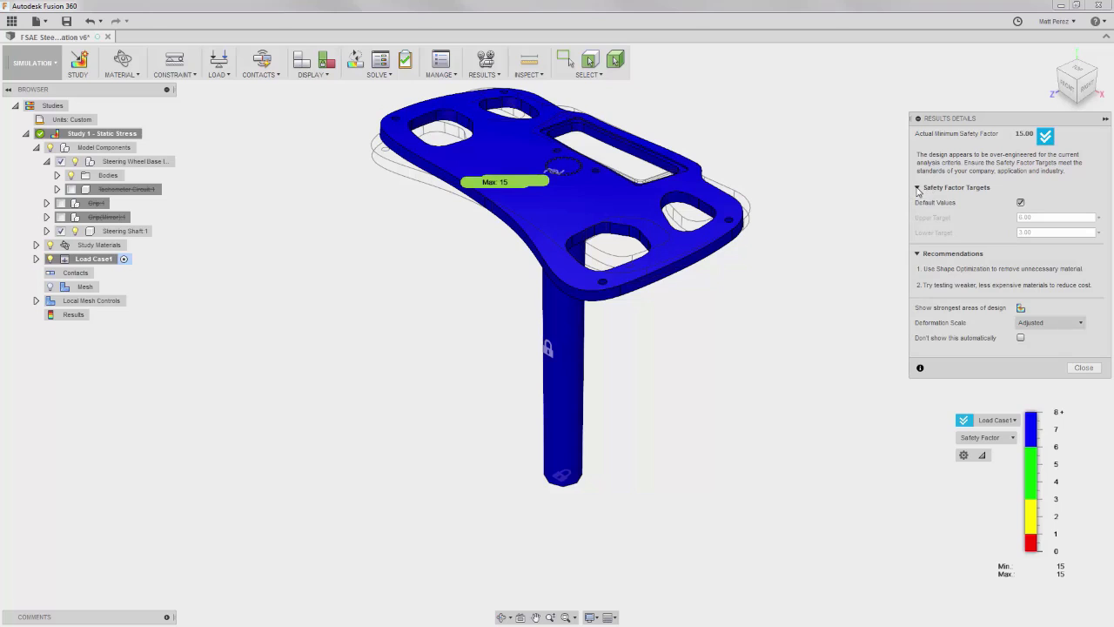
pyautogui.click(917, 189)
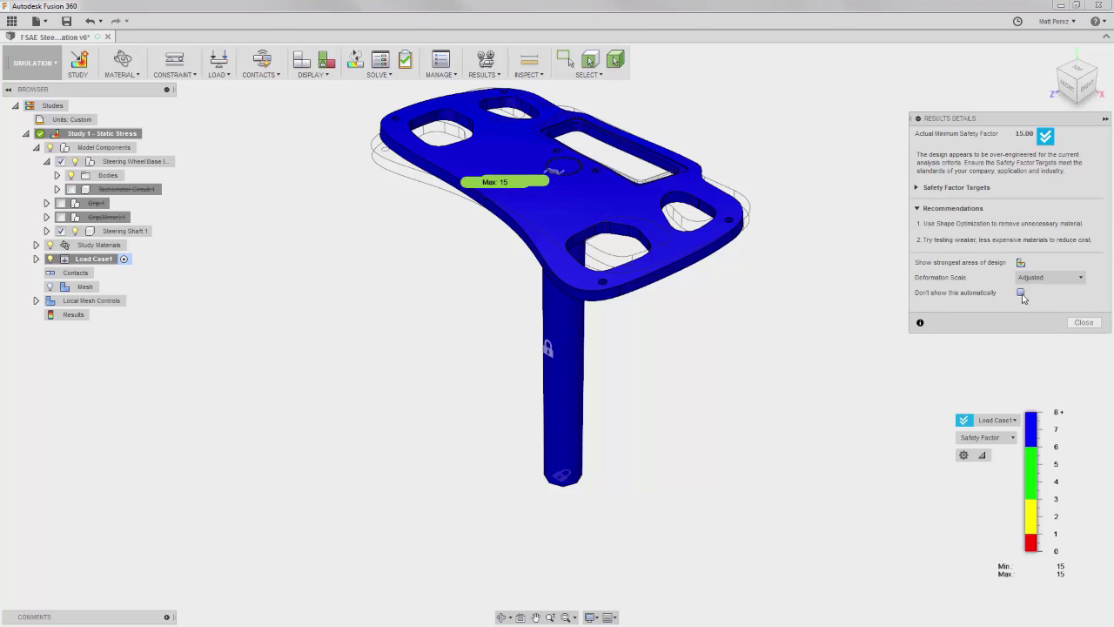
pyautogui.click(1084, 322)
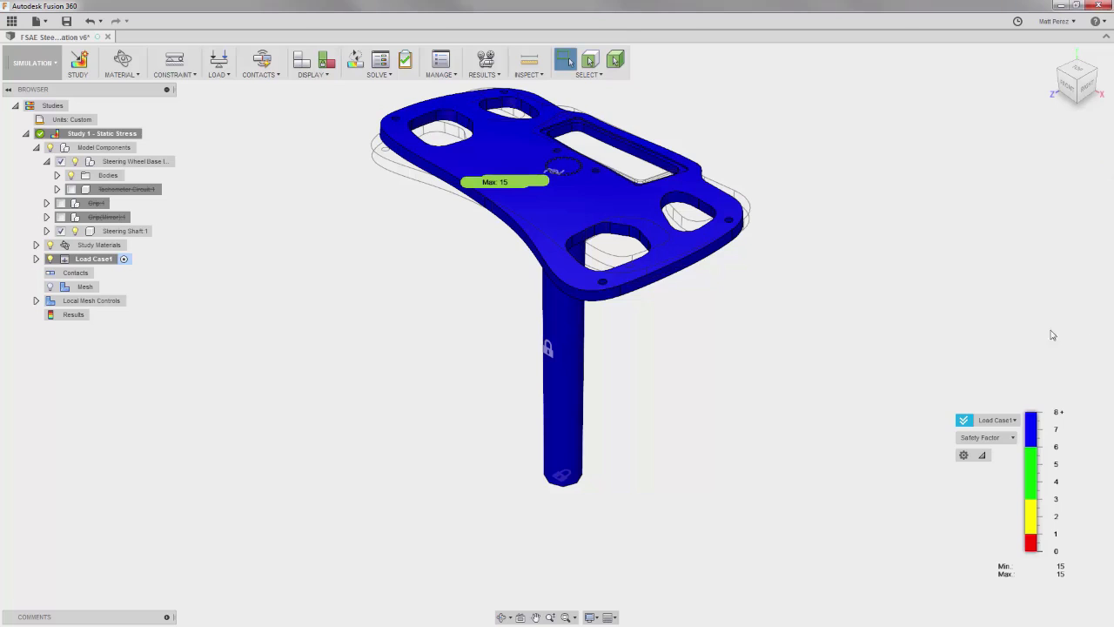
pyautogui.click(967, 424)
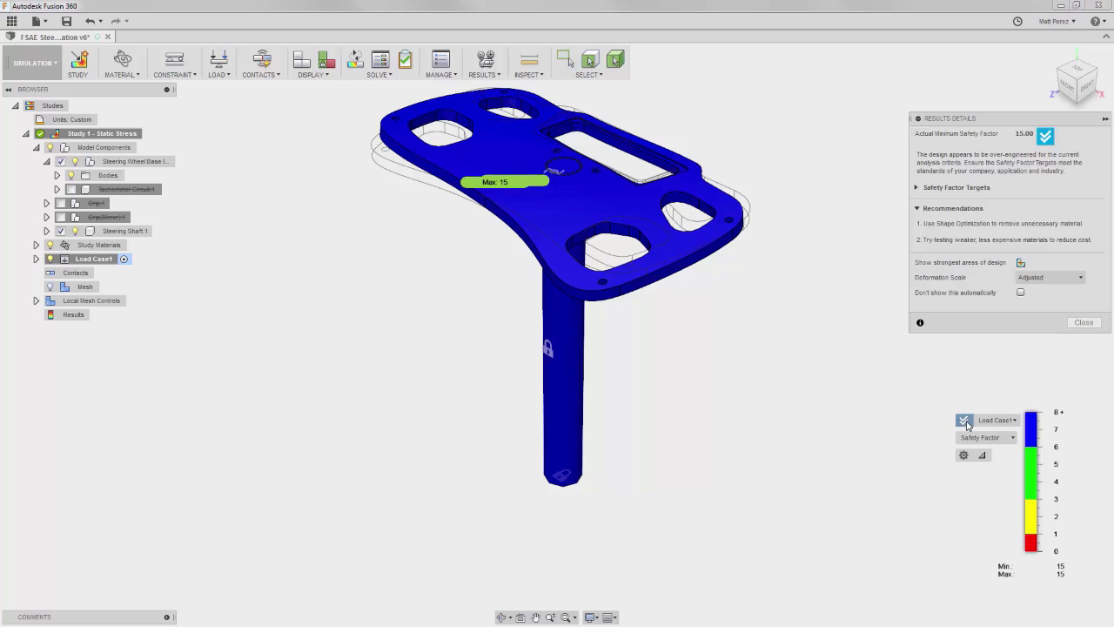
pyautogui.click(1084, 322)
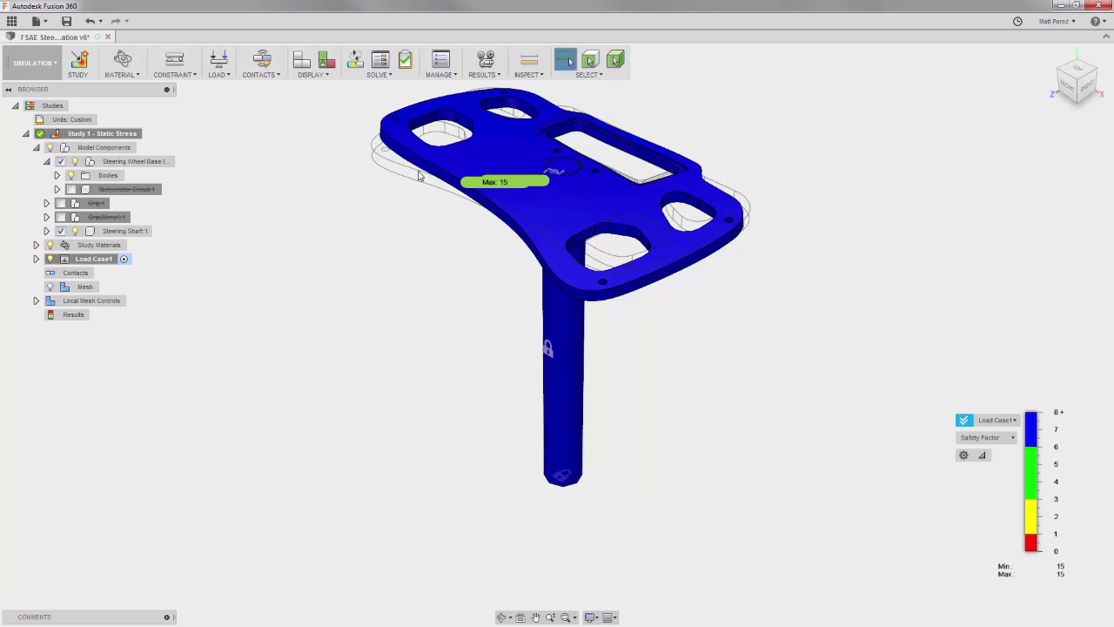
# Hide the undeformed wireframe outline around the steering wheel results
pyautogui.keyDown('shift'); pyautogui.moveTo(537, 338); pyautogui.dragTo(581, 315, button='middle'); pyautogui.keyUp('shift')
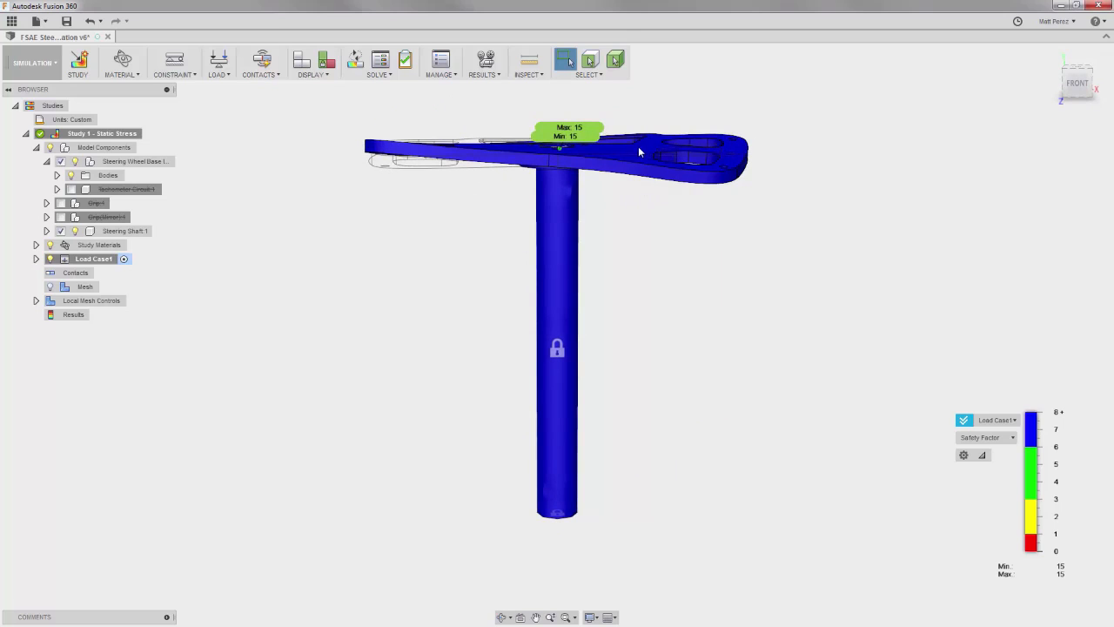
pyautogui.click(497, 75)
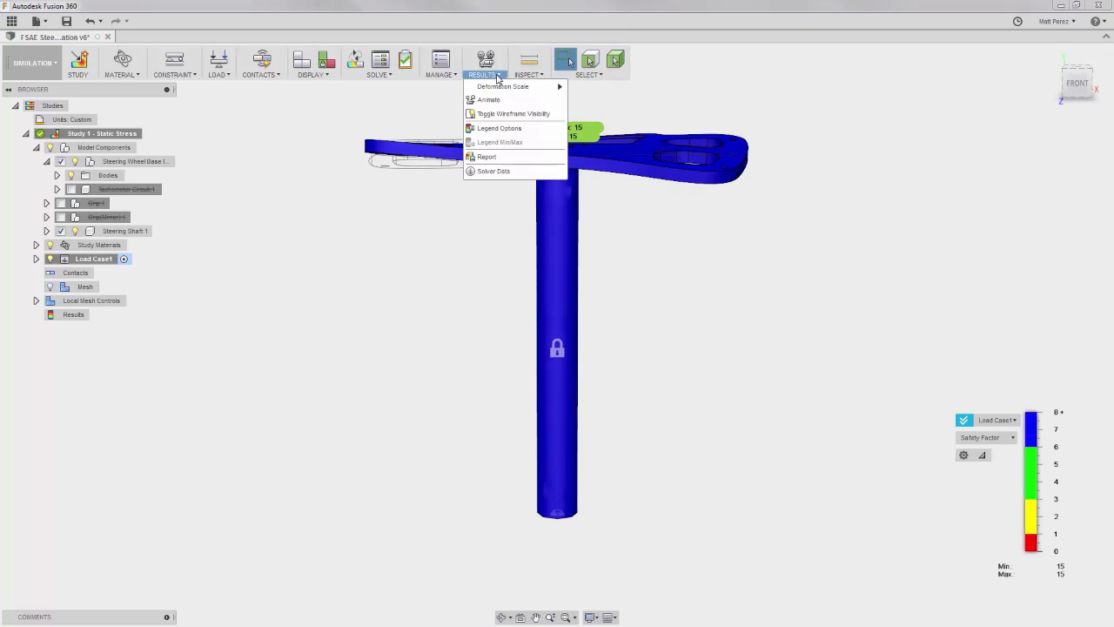
pyautogui.click(503, 114)
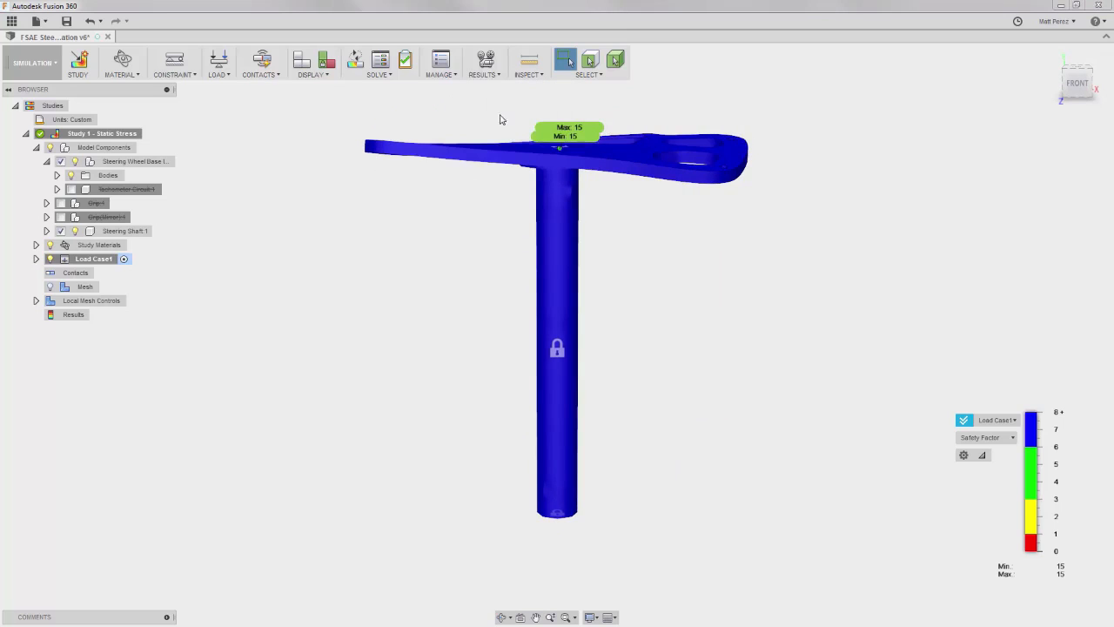
# Set the deformation scale of the results to Adjusted 5x
pyautogui.click(484, 75)
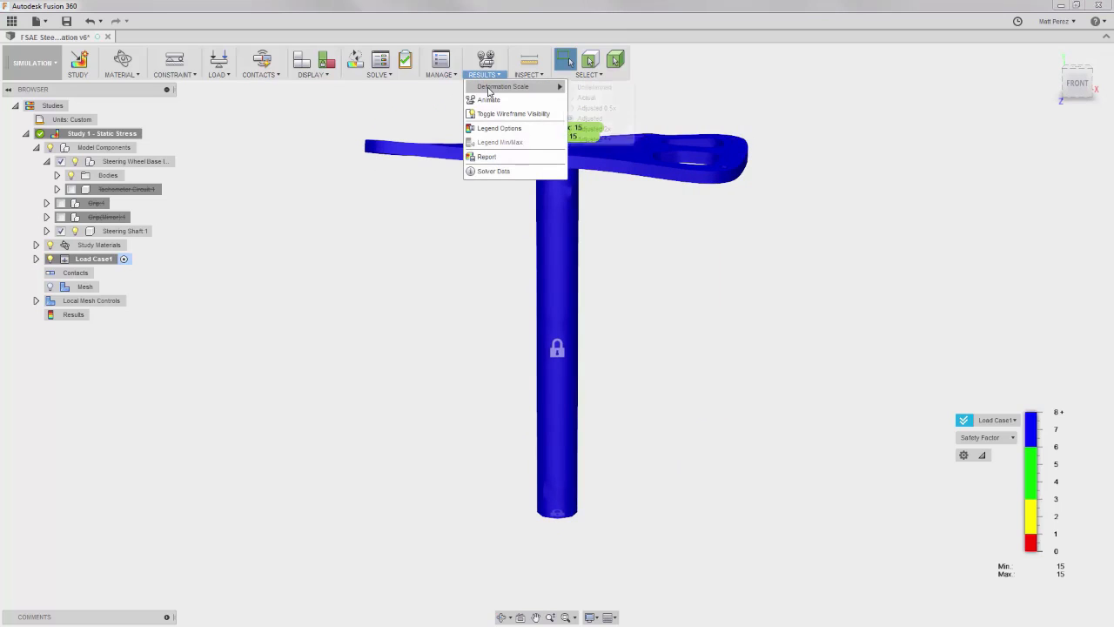
pyautogui.moveTo(496, 88)
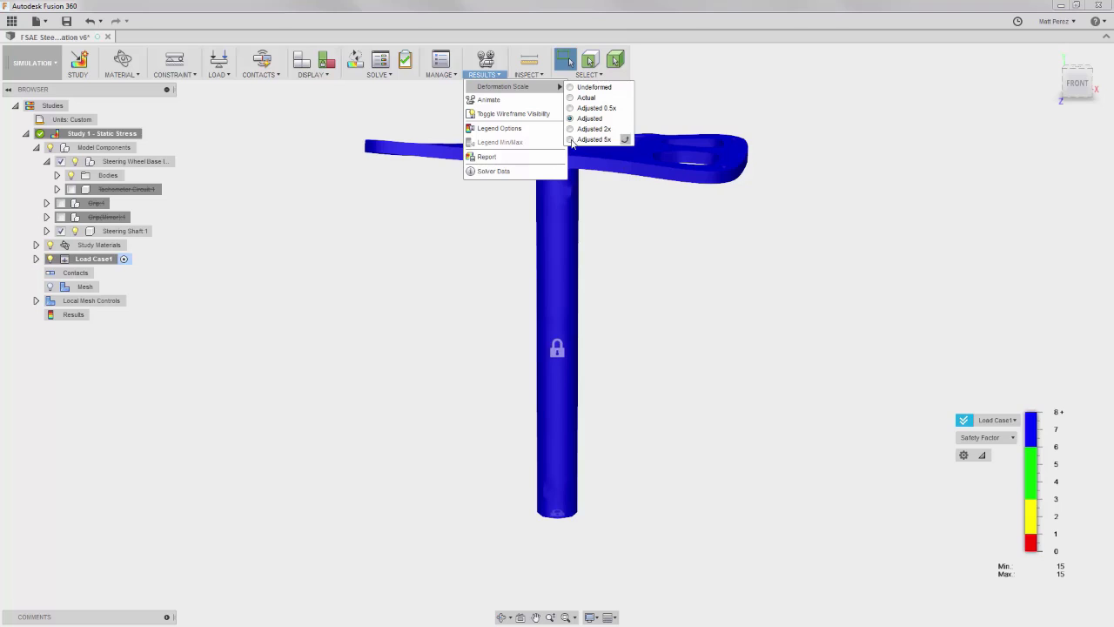
pyautogui.click(576, 140)
# Set the deformation scale of the results to Actual
pyautogui.click(494, 76)
pyautogui.moveTo(522, 91)
pyautogui.click(580, 98)
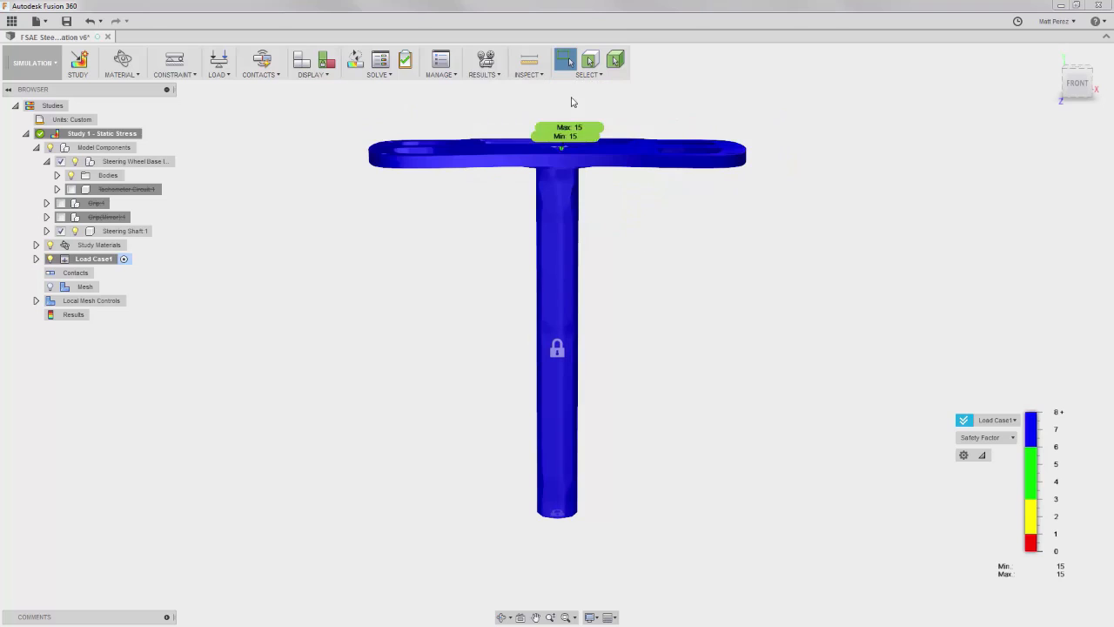
pyautogui.click(503, 76)
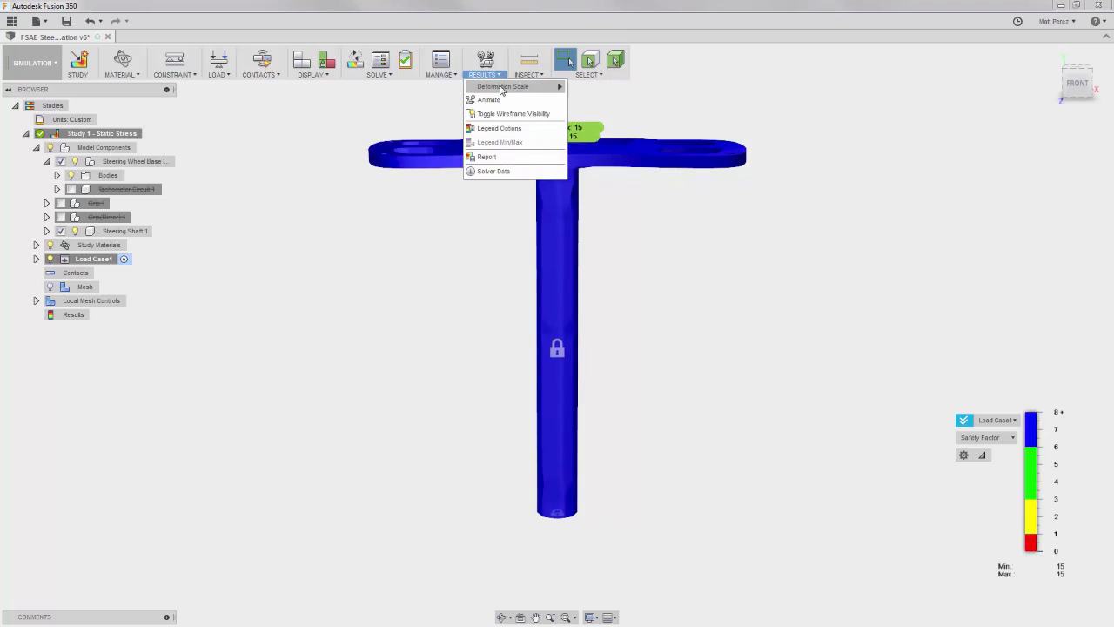
pyautogui.moveTo(501, 87)
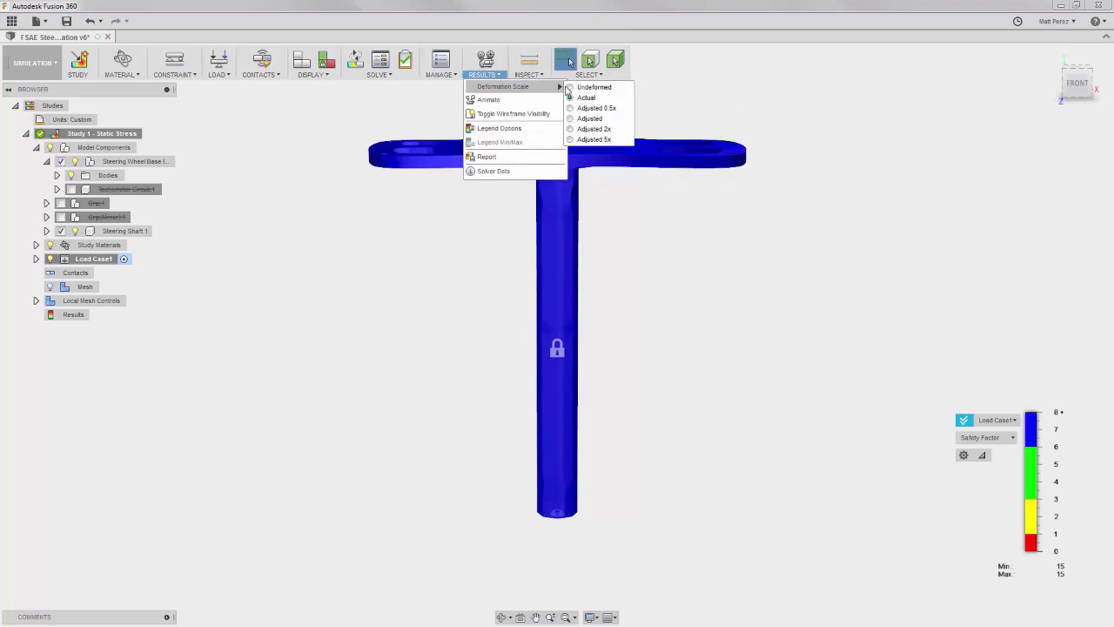
pyautogui.click(777, 231)
# Move the maximum-value callout off the plate and show the Von Mises stress result
pyautogui.keyDown('shift'); pyautogui.moveTo(810, 238); pyautogui.dragTo(783, 258, button='middle'); pyautogui.keyUp('shift')
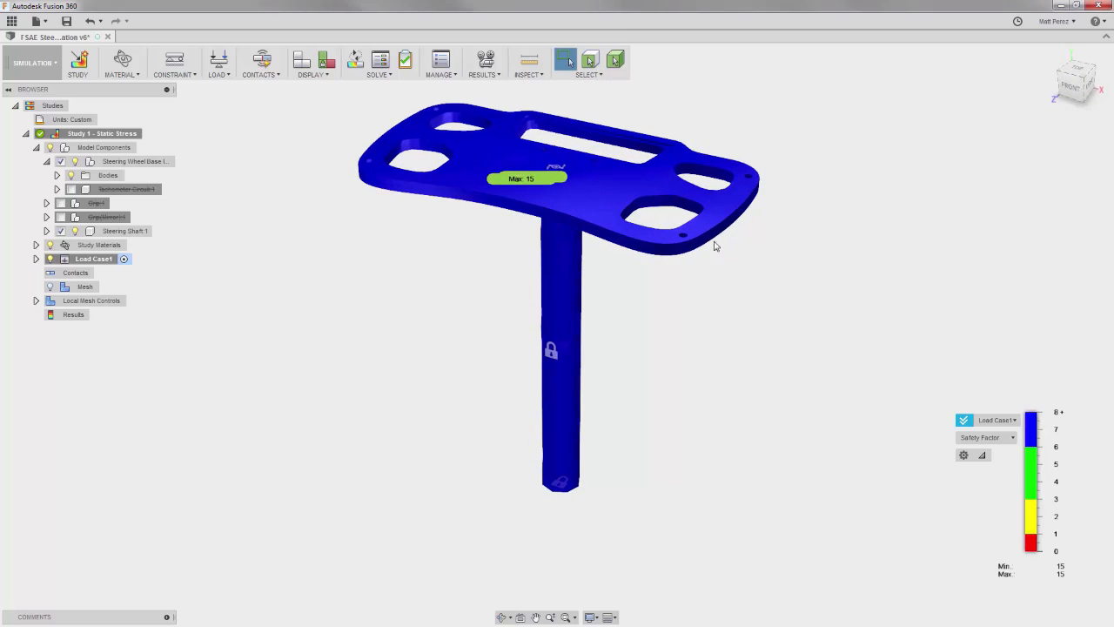
pyautogui.moveTo(520, 179); pyautogui.dragTo(462, 242)
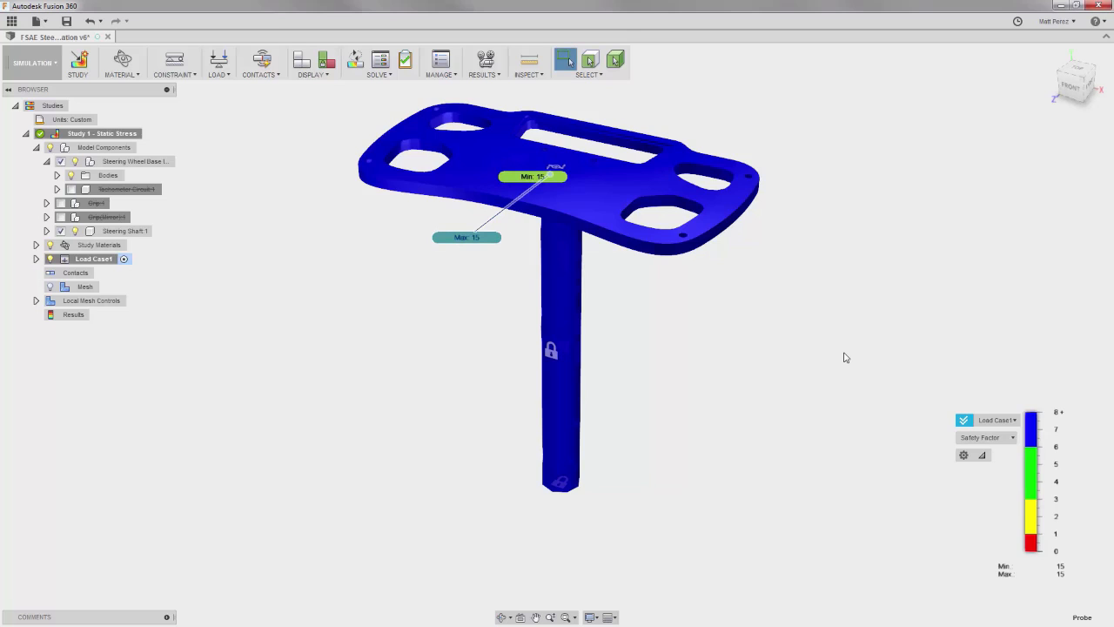
pyautogui.click(1013, 438)
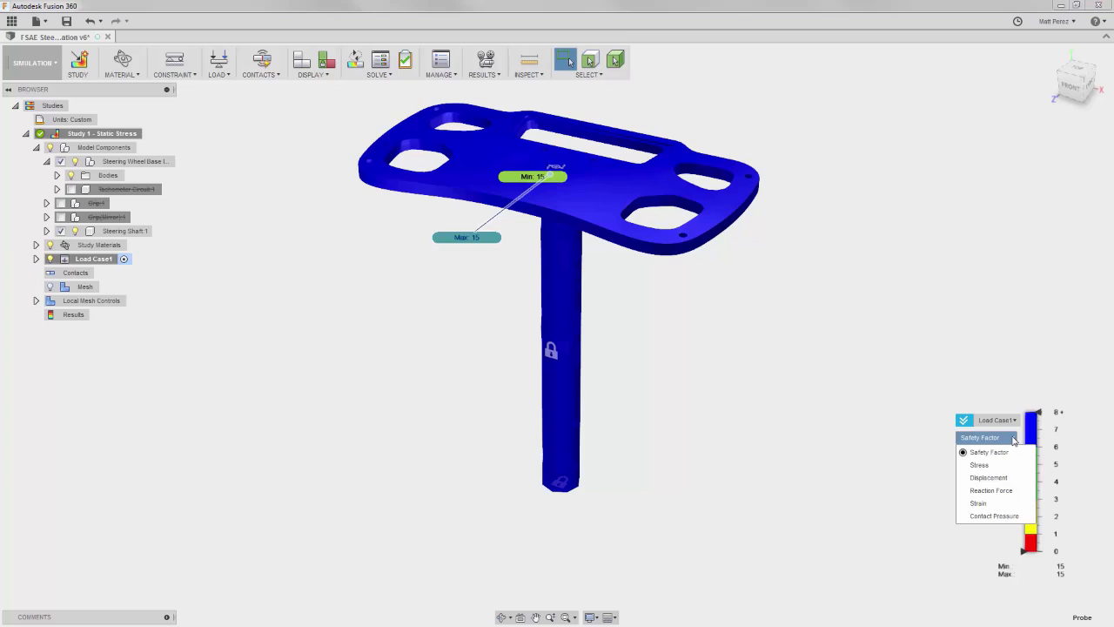
pyautogui.click(980, 464)
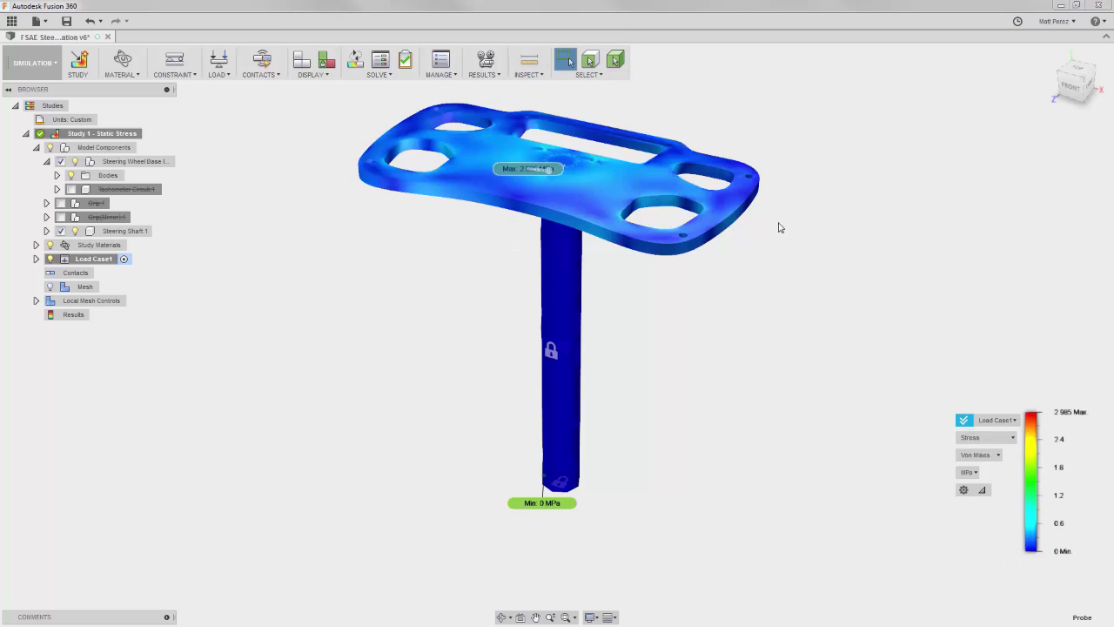
pyautogui.click(971, 456)
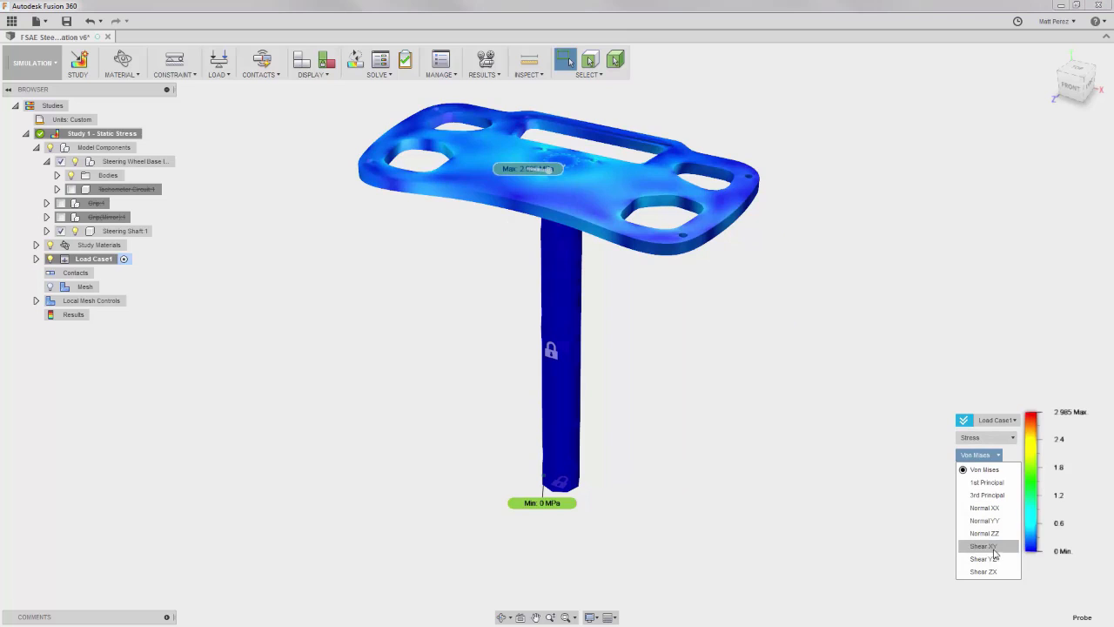
pyautogui.click(897, 480)
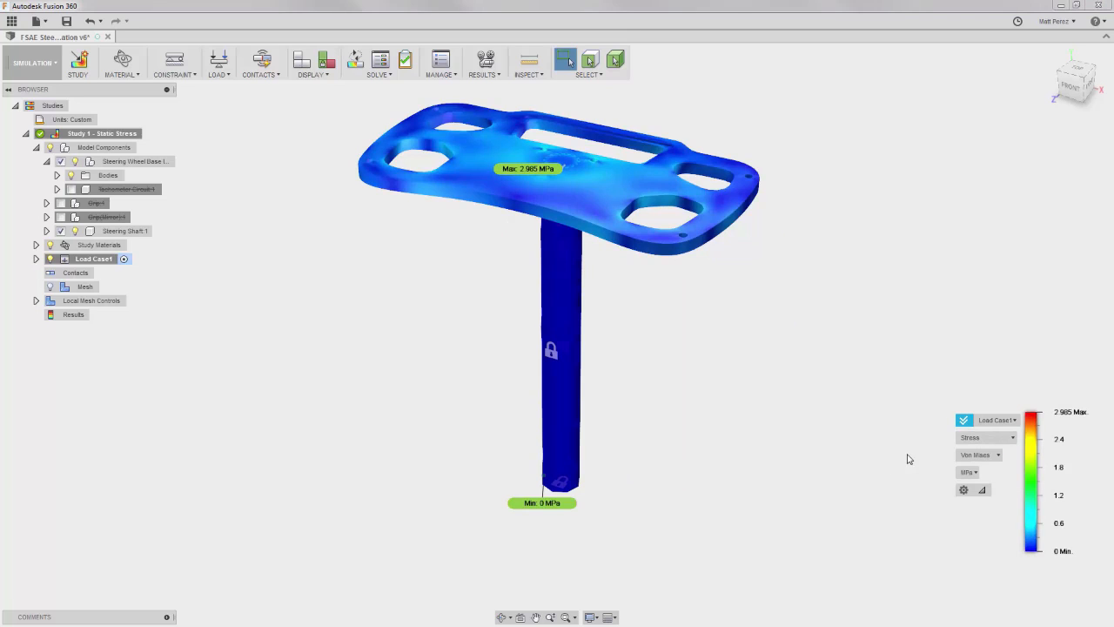
# Limit the displayed stress threshold to 0.423 - 0.759 MPa and examine the isolated region around the shaft mount
pyautogui.moveTo(1059, 446)
pyautogui.moveTo(1026, 552); pyautogui.dragTo(1023, 531)
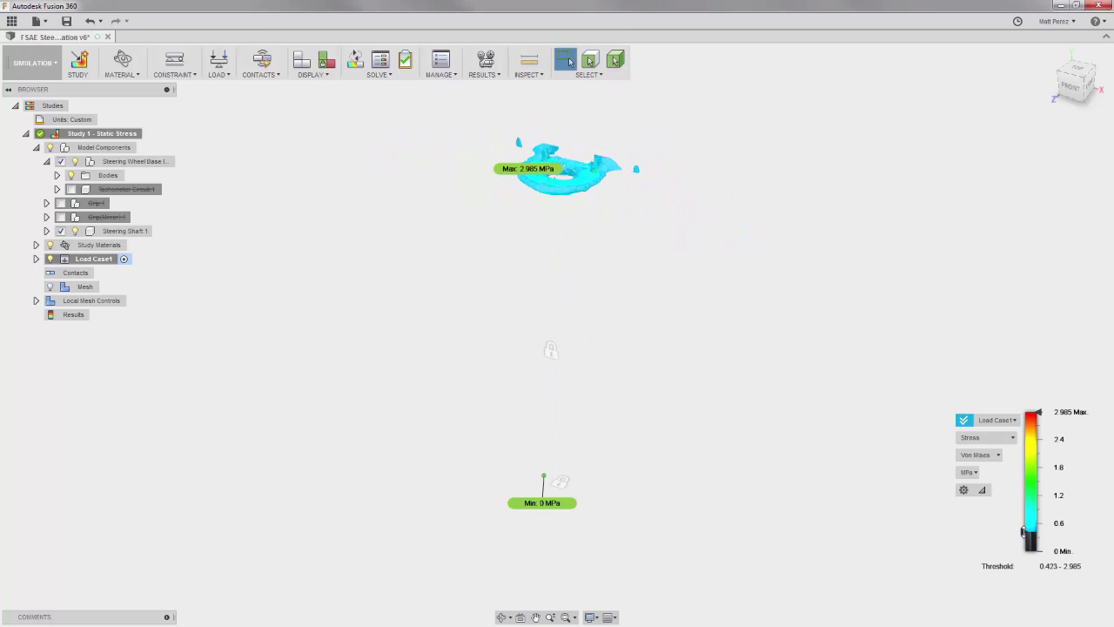
pyautogui.moveTo(1039, 412); pyautogui.dragTo(1041, 515)
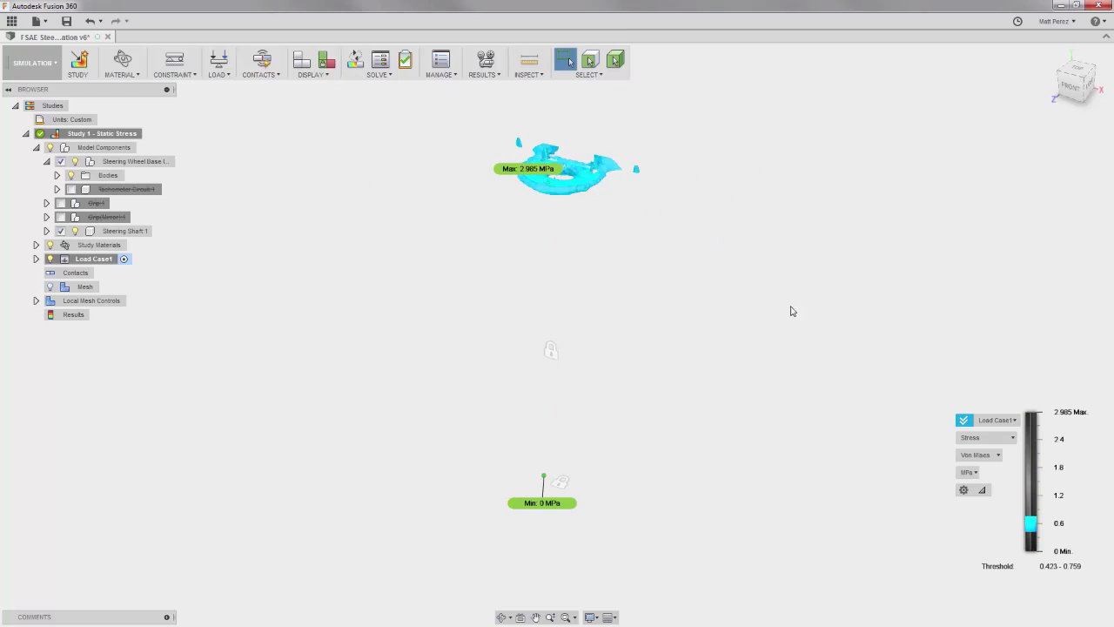
pyautogui.moveTo(599, 171); pyautogui.dragTo(579, 309, button='middle')
pyautogui.scroll(5, 579, 309)
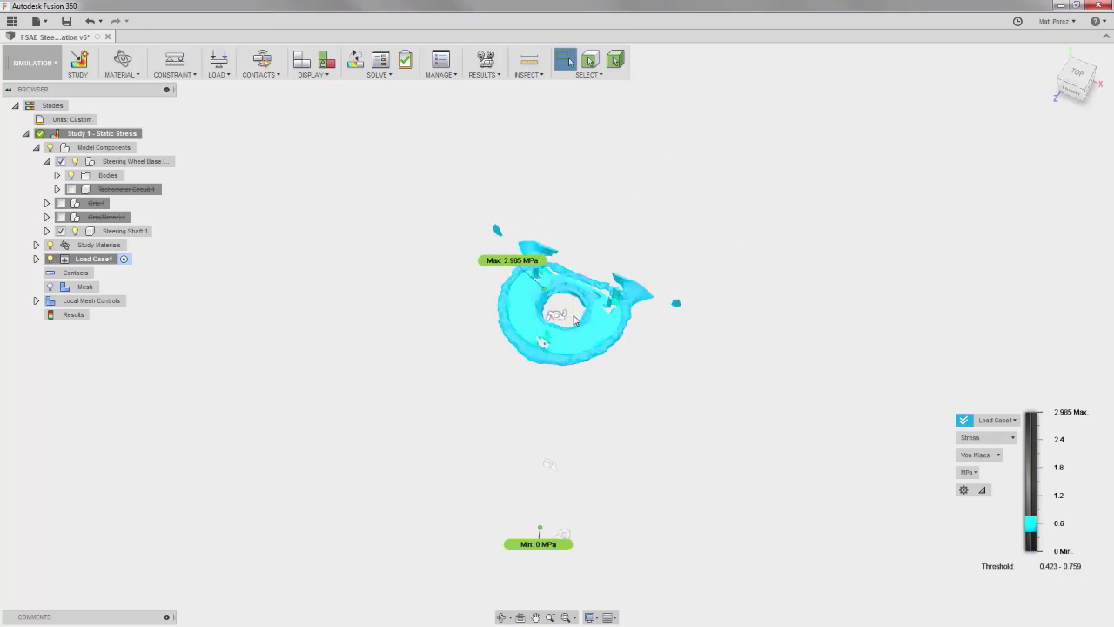
pyautogui.scroll(2, 662, 298)
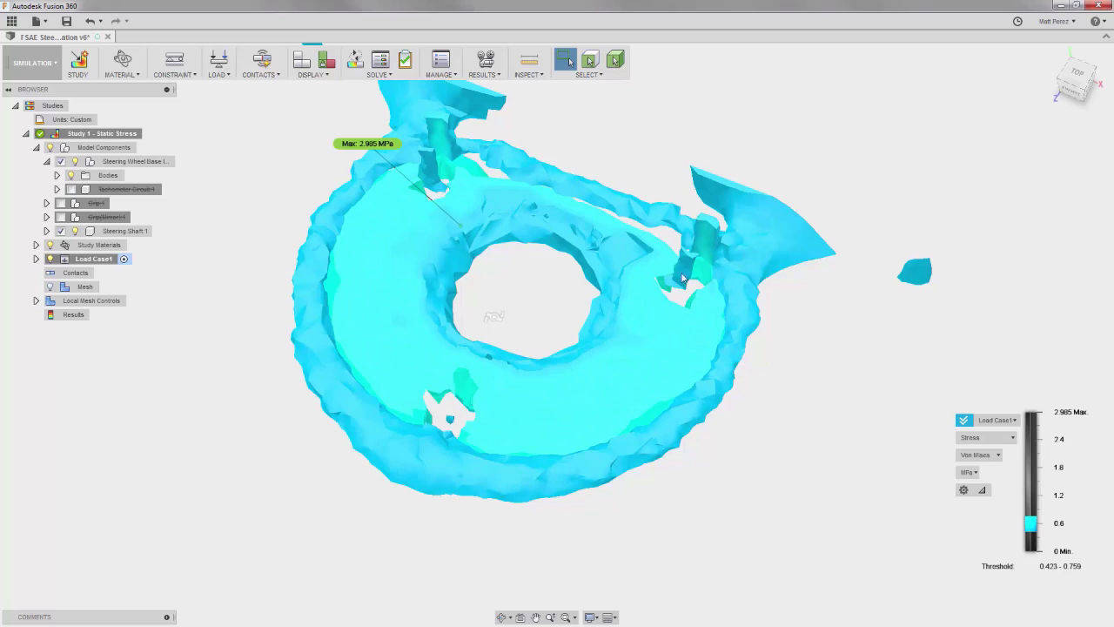
# Restore the full stress range on the legend and examine the stress where the shaft meets the plate's underside
pyautogui.moveTo(1039, 517); pyautogui.dragTo(1040, 375)
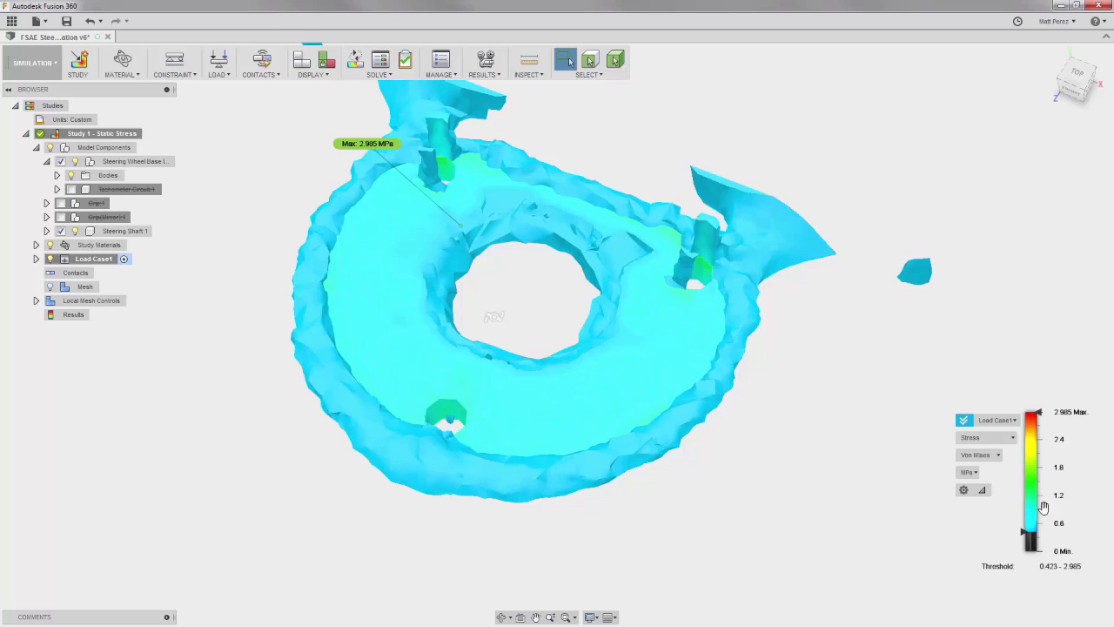
pyautogui.moveTo(1039, 411)
pyautogui.mouseDown()
pyautogui.moveTo(1038, 509)
pyautogui.moveTo(1038, 412)
pyautogui.mouseUp()
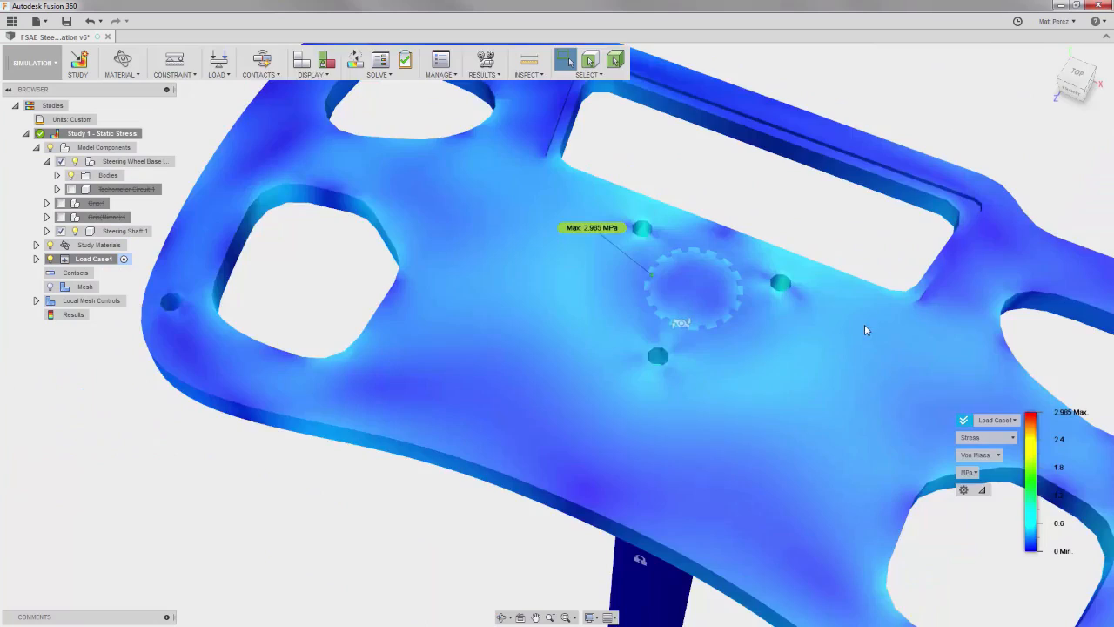
pyautogui.moveTo(864, 323)
pyautogui.keyDown('shift'); pyautogui.mouseDown(button='middle')
pyautogui.moveTo(870, 303)
pyautogui.moveTo(875, 336)
pyautogui.mouseUp(button='middle'); pyautogui.keyUp('shift')
pyautogui.scroll(5, 750, 204)
pyautogui.scroll(-3, 703, 199)
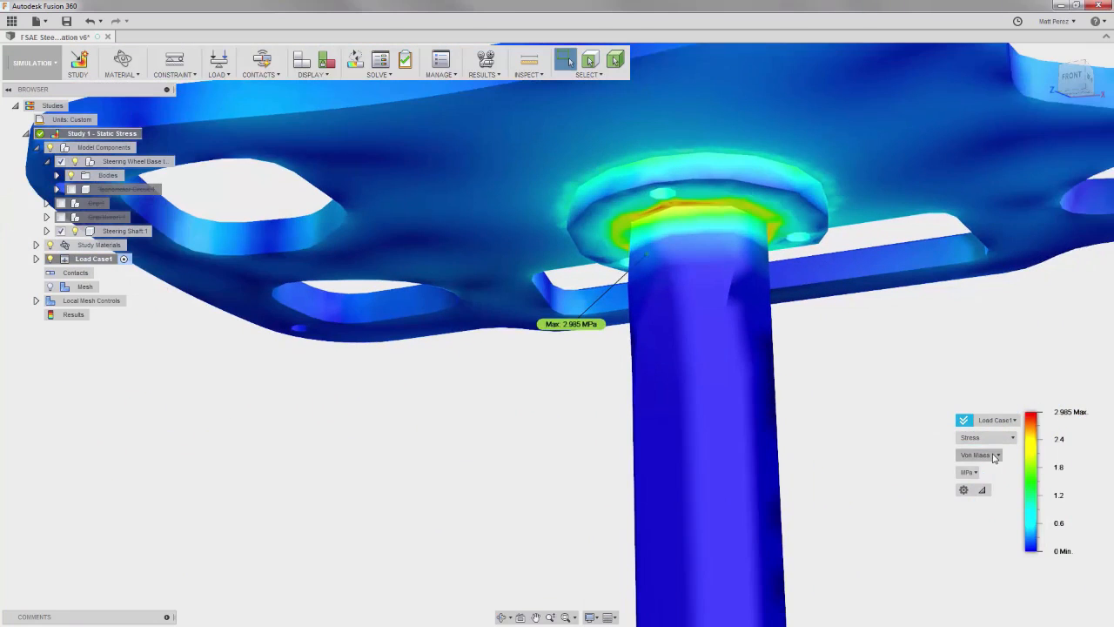
# Show the 1st Principal stress result, followed by the Displacement result viewed from above the plate
pyautogui.click(979, 454)
pyautogui.click(977, 471)
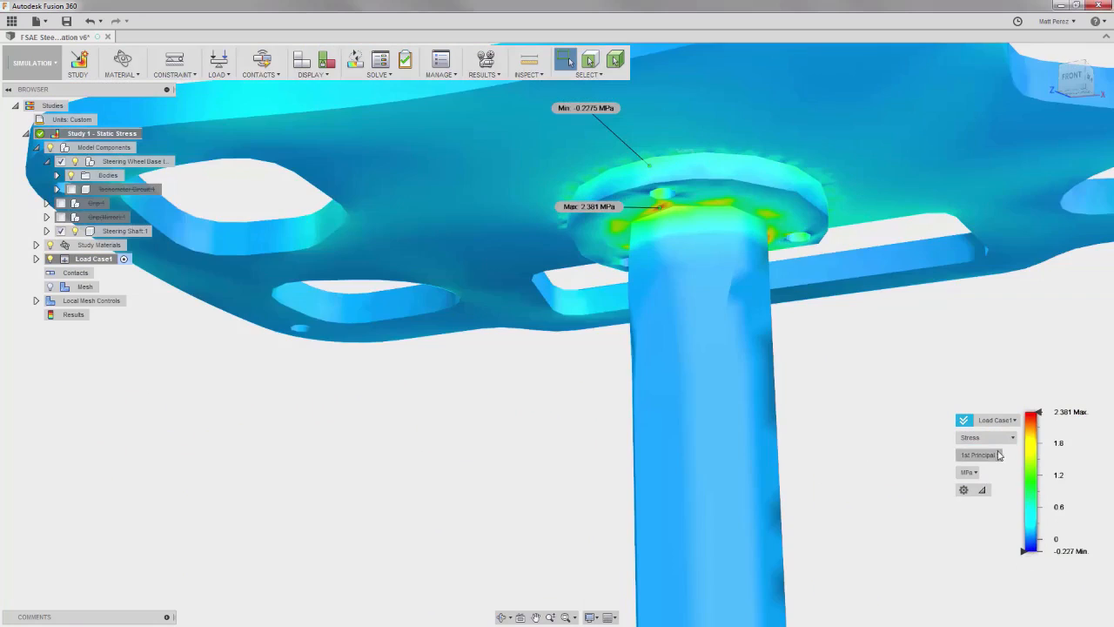
pyautogui.click(986, 437)
pyautogui.click(989, 477)
pyautogui.keyDown('shift'); pyautogui.moveTo(911, 339); pyautogui.dragTo(885, 260, button='middle'); pyautogui.keyUp('shift')
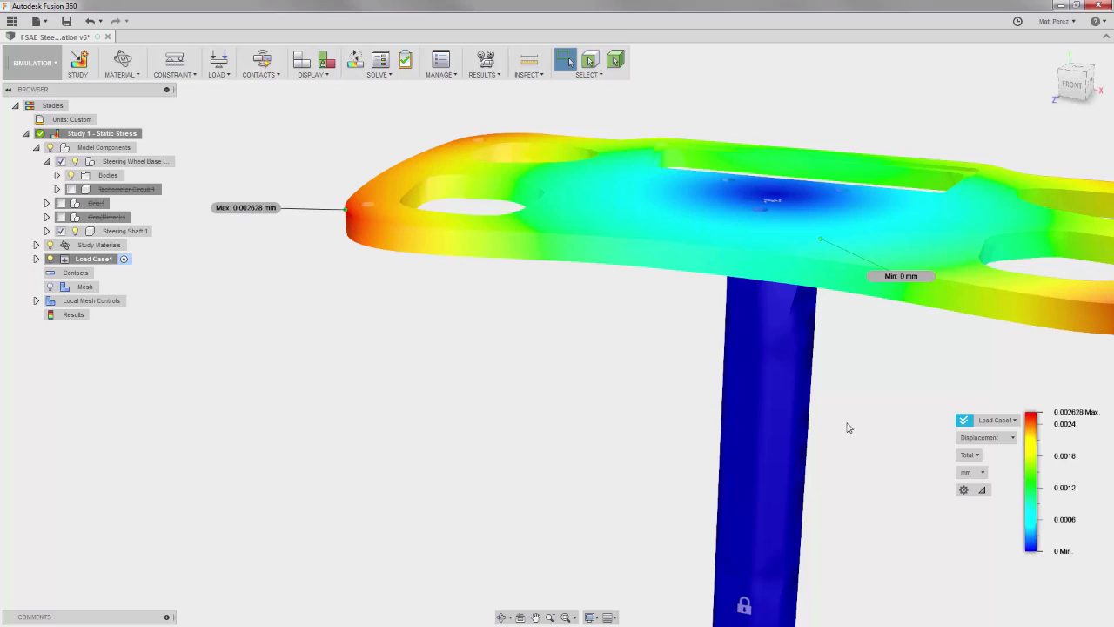
# Show the Contact Pressure result for the load case
pyautogui.moveTo(1022, 441)
pyautogui.moveTo(1024, 545)
pyautogui.mouseDown()
pyautogui.moveTo(1037, 424)
pyautogui.moveTo(1038, 557)
pyautogui.mouseUp()
pyautogui.click(986, 436)
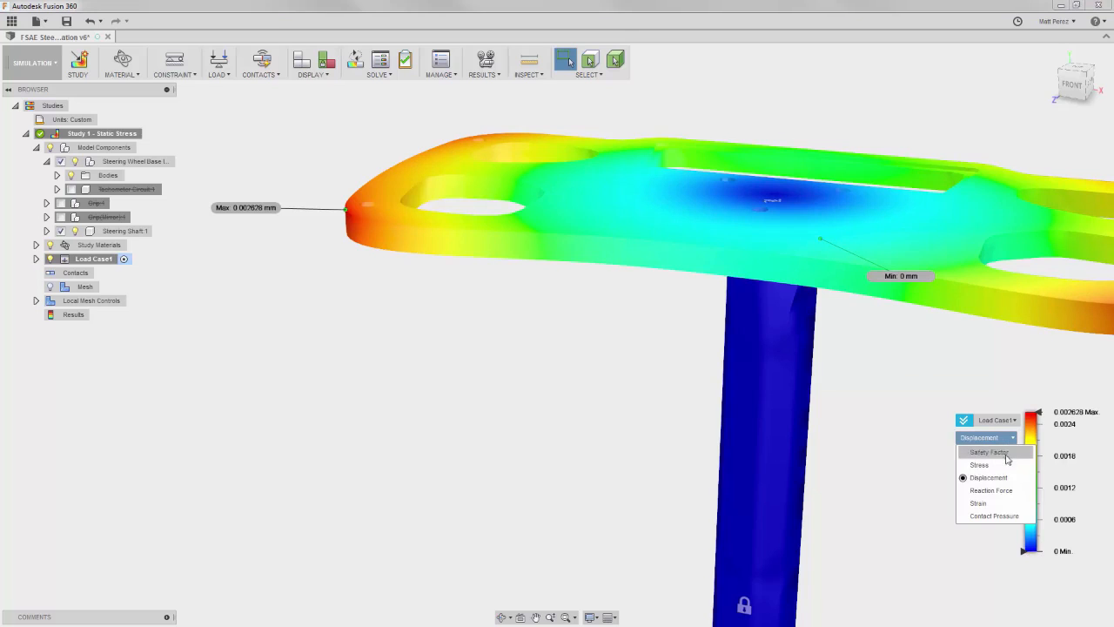
pyautogui.click(993, 516)
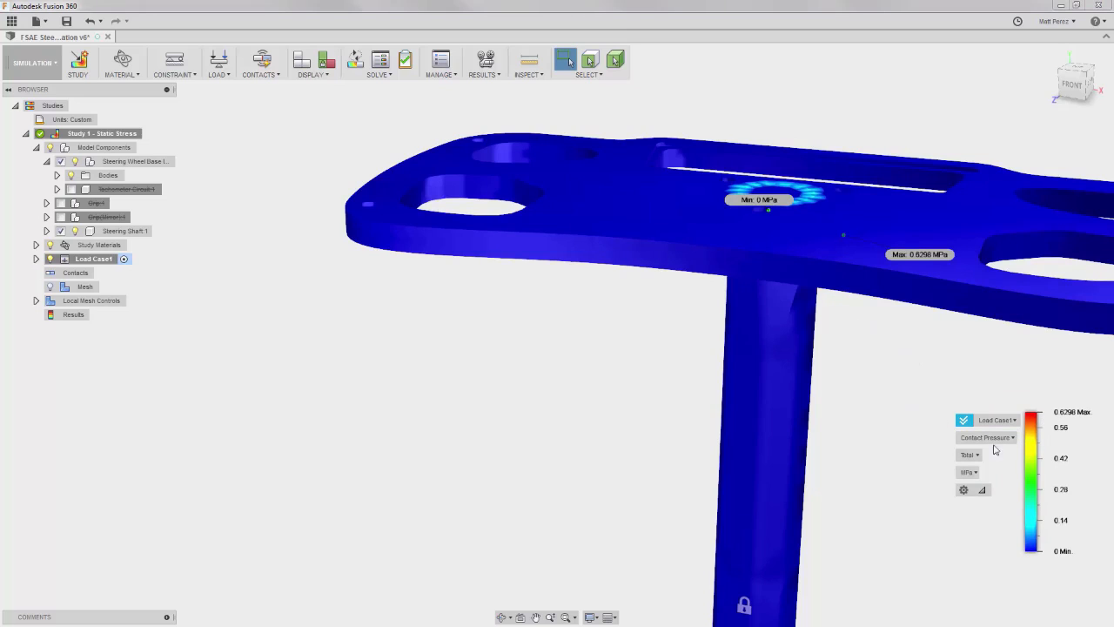
# Show the Strain result and examine it where the shaft flange meets the plate's underside
pyautogui.click(992, 438)
pyautogui.click(974, 499)
pyautogui.keyDown('shift'); pyautogui.moveTo(858, 398); pyautogui.dragTo(867, 349, button='middle'); pyautogui.keyUp('shift')
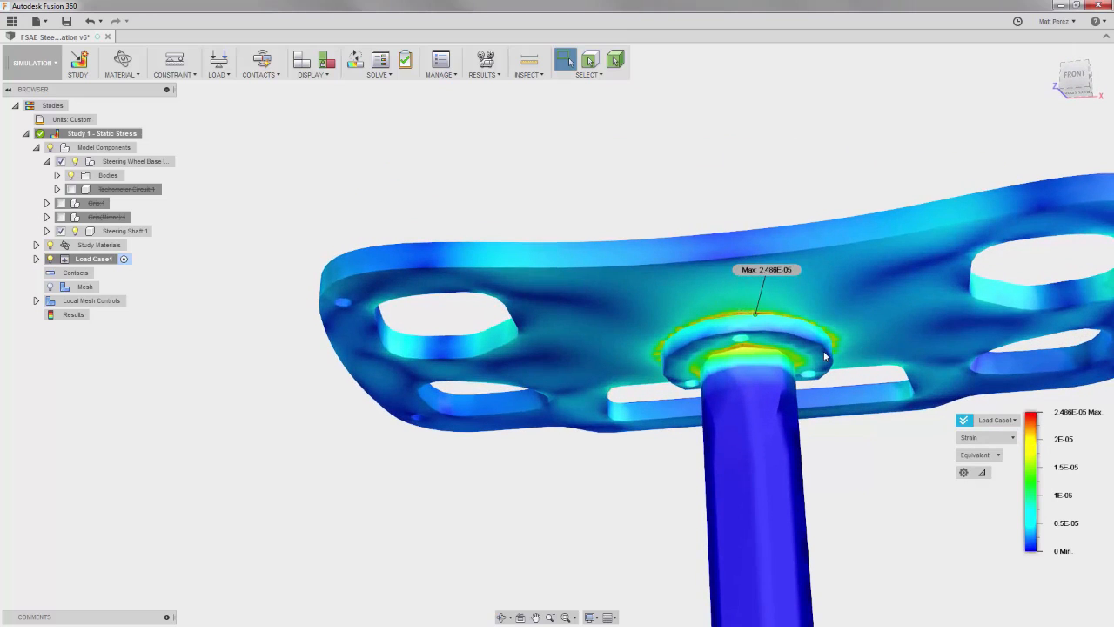
pyautogui.scroll(4, 820, 352)
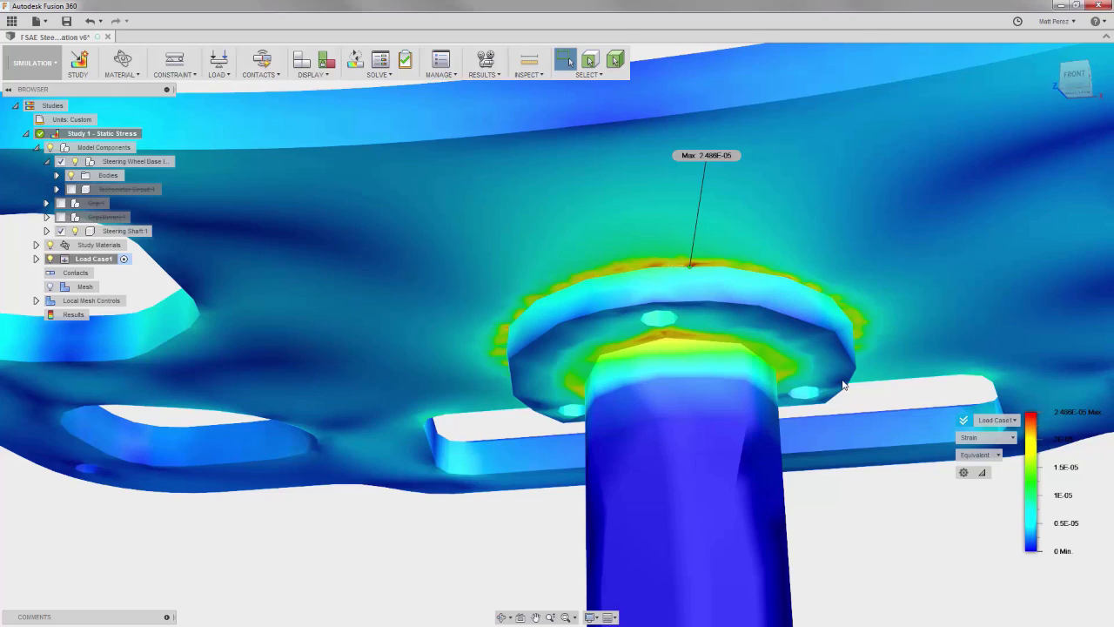
# Hide the steering shaft and examine the strain around the splined hole on the plate's underside
pyautogui.click(75, 231)
pyautogui.keyDown('shift'); pyautogui.moveTo(688, 497); pyautogui.dragTo(684, 466, button='middle'); pyautogui.keyUp('shift')
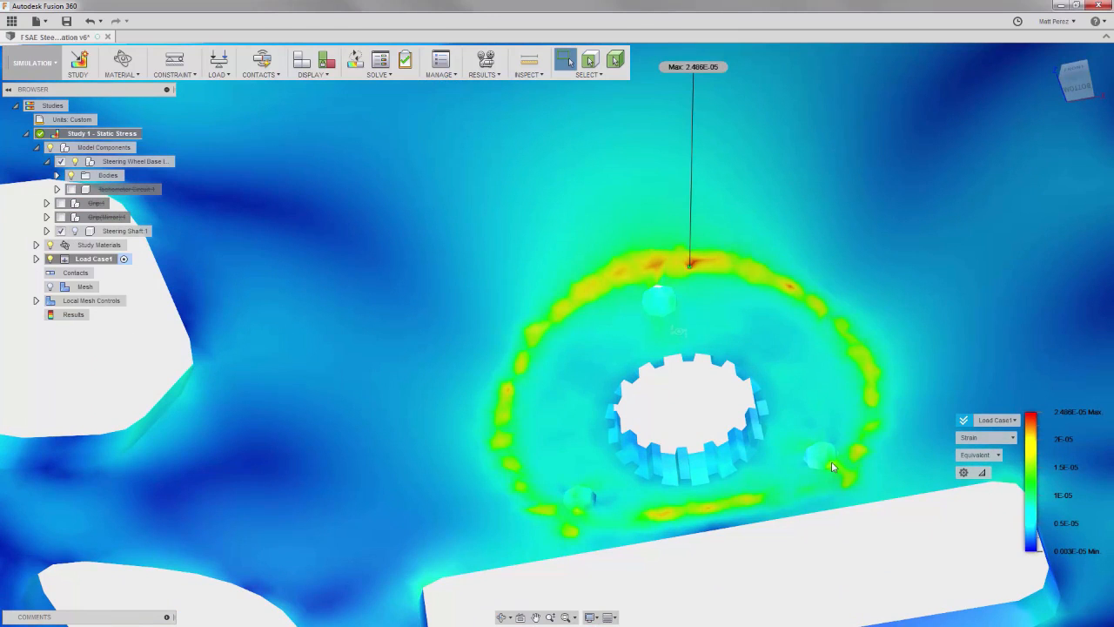
pyautogui.scroll(-5, 831, 463)
pyautogui.keyDown('shift'); pyautogui.moveTo(816, 369); pyautogui.dragTo(805, 464, button='middle'); pyautogui.keyUp('shift')
# Make the steering shaft visible again and examine the strain across the plate's top face
pyautogui.click(75, 232)
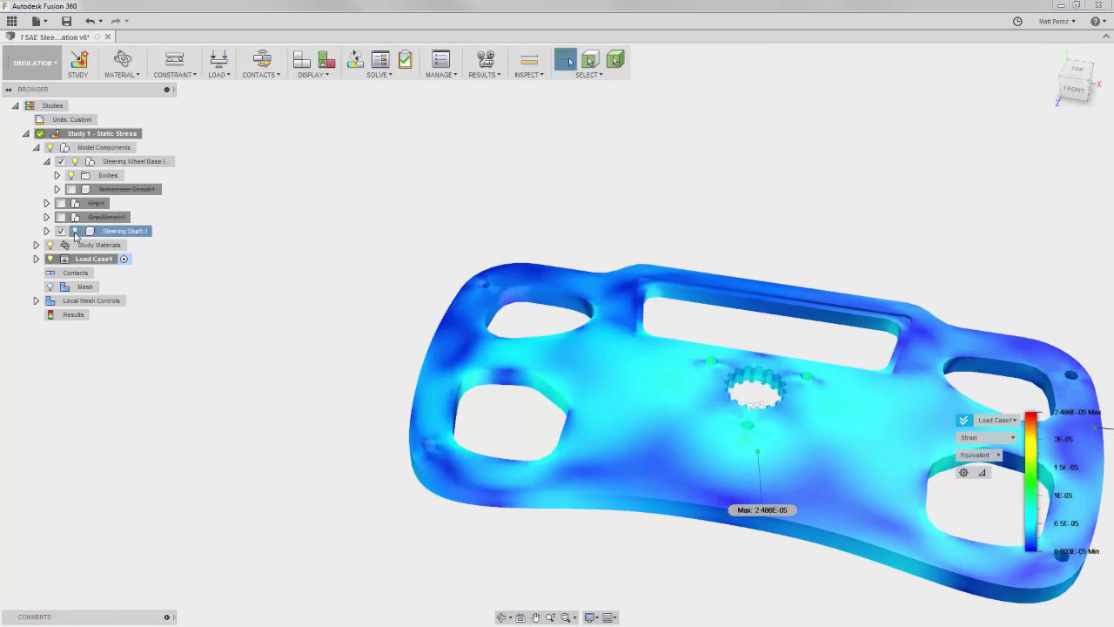
pyautogui.scroll(-3, 318, 246)
pyautogui.scroll(5, 617, 379)
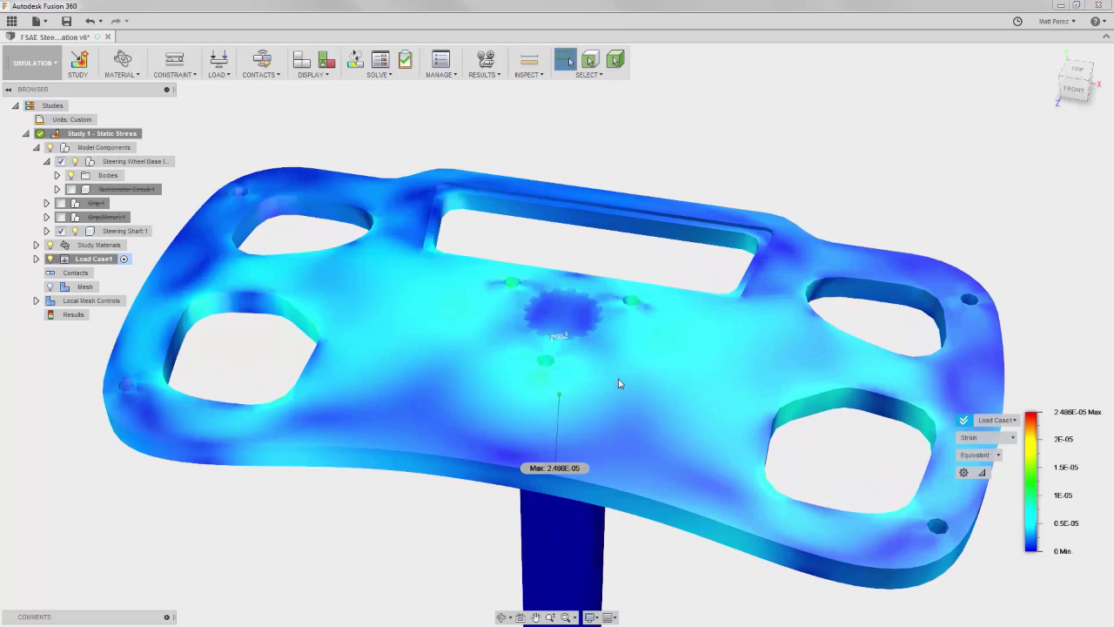
pyautogui.moveTo(577, 318)
pyautogui.keyDown('shift'); pyautogui.mouseDown(button='middle')
pyautogui.moveTo(575, 348)
pyautogui.moveTo(572, 322)
pyautogui.mouseUp(button='middle'); pyautogui.keyUp('shift')
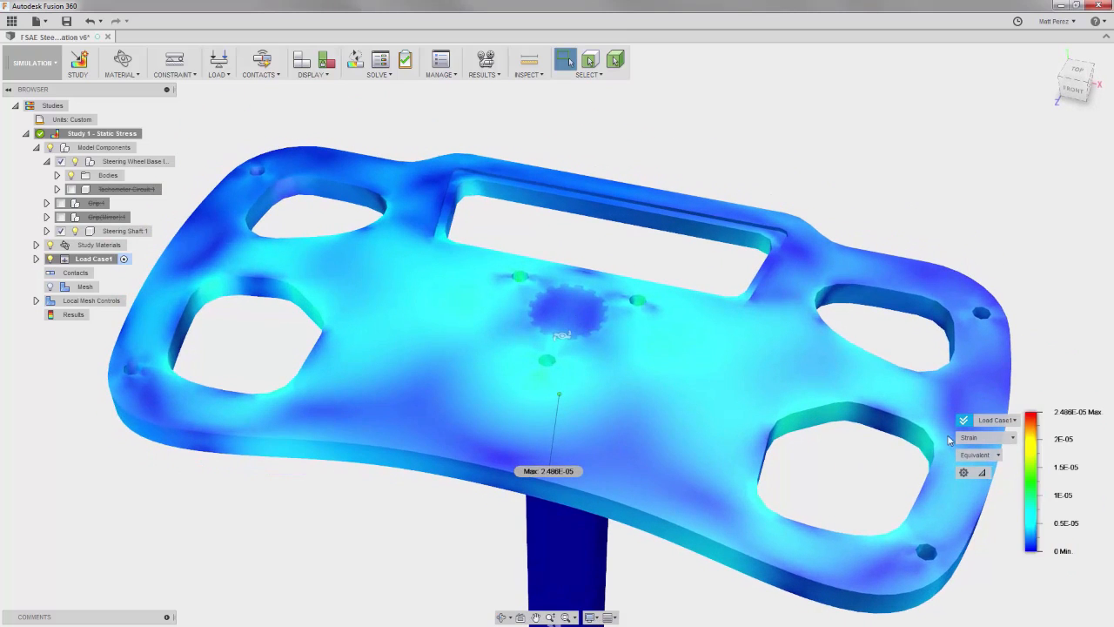
# Show the Von Mises stress result and set the legend size to Normal
pyautogui.click(986, 437)
pyautogui.click(994, 465)
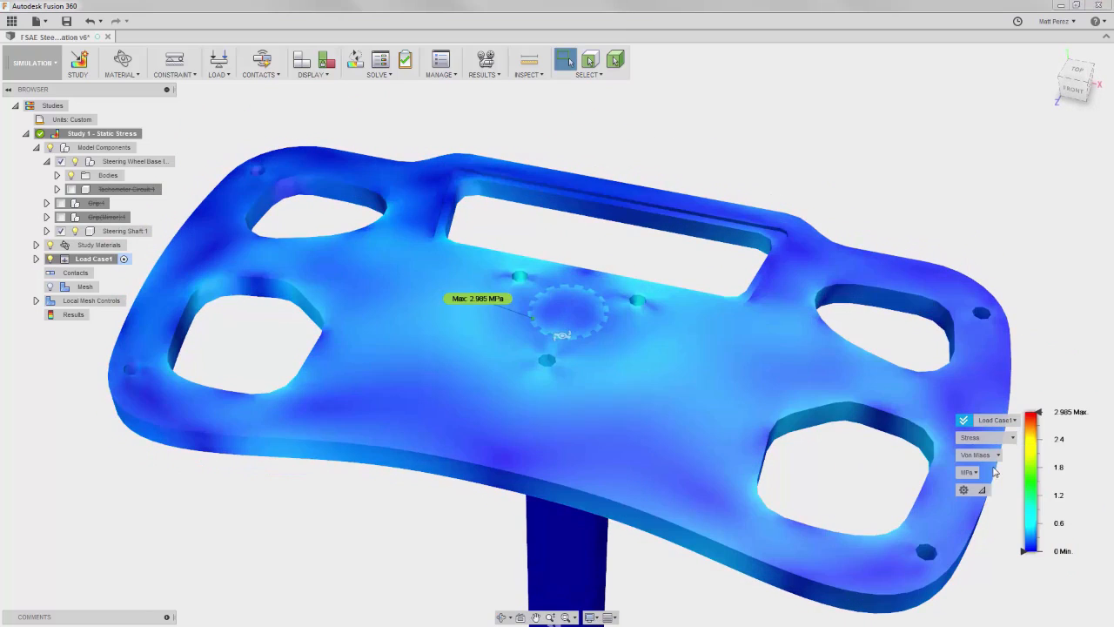
pyautogui.click(962, 489)
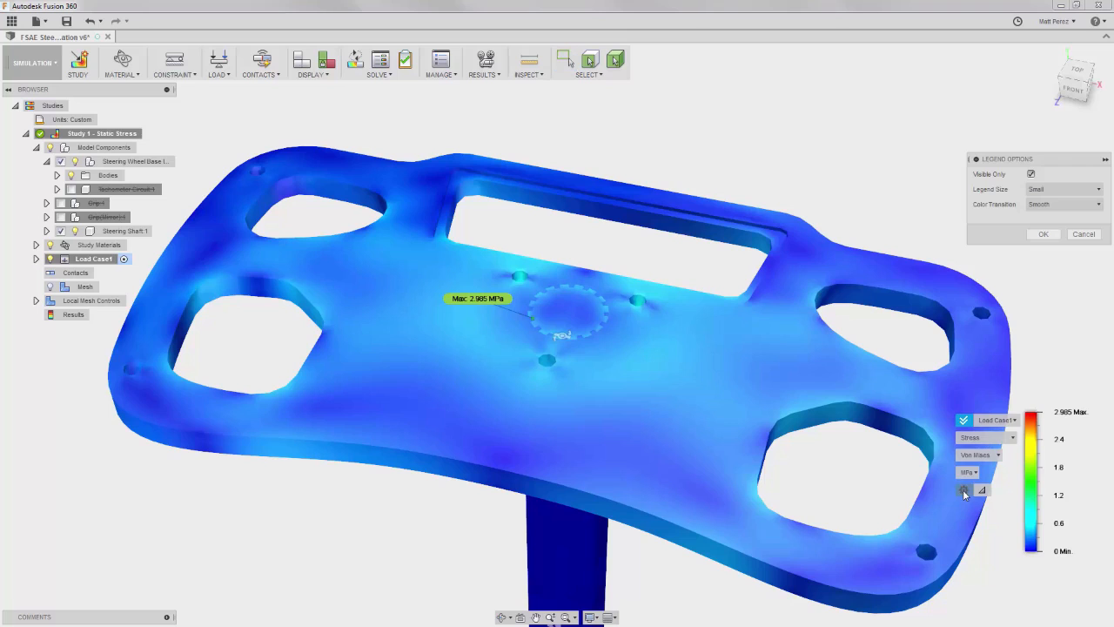
pyautogui.click(1051, 193)
pyautogui.click(1054, 213)
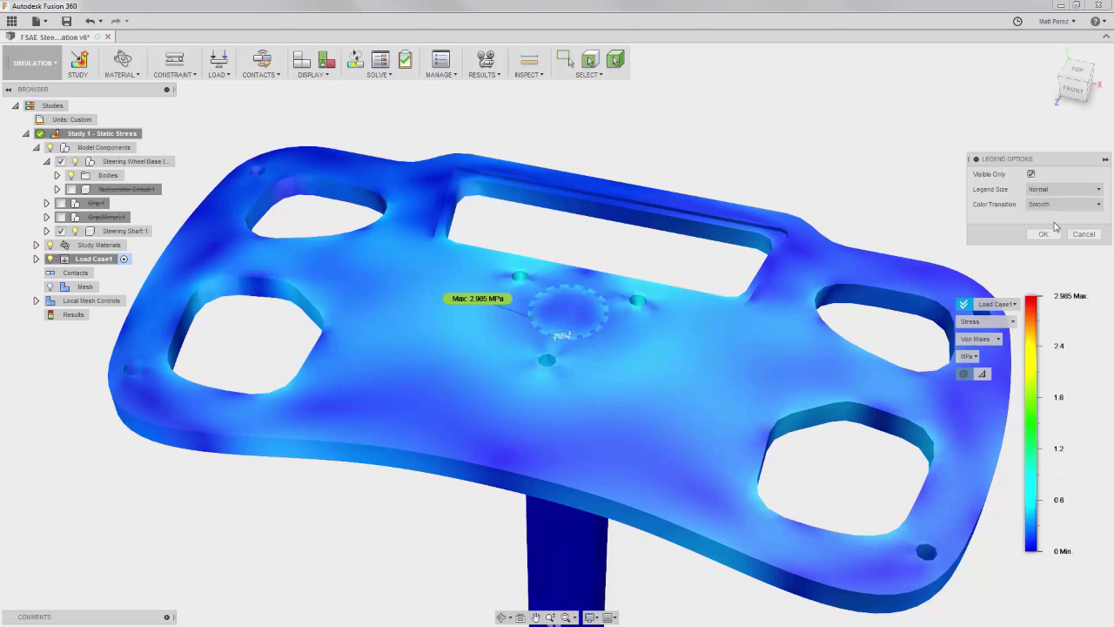
# Preview the Banded color transition, return it to Smooth and accept the legend options
pyautogui.click(1054, 209)
pyautogui.click(1055, 232)
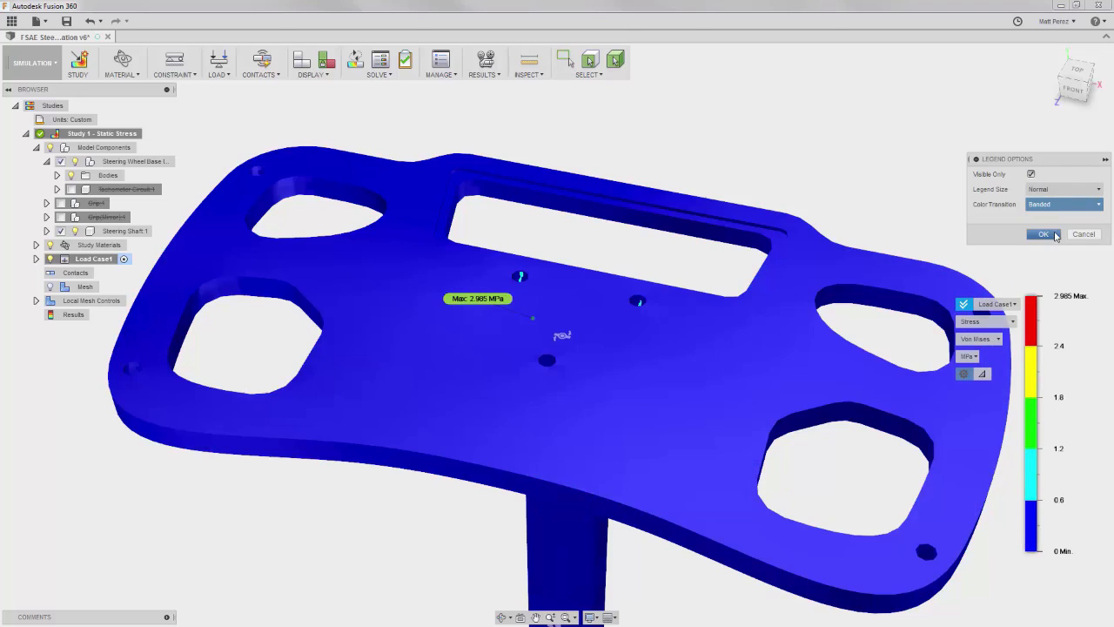
pyautogui.click(1059, 206)
pyautogui.click(1059, 221)
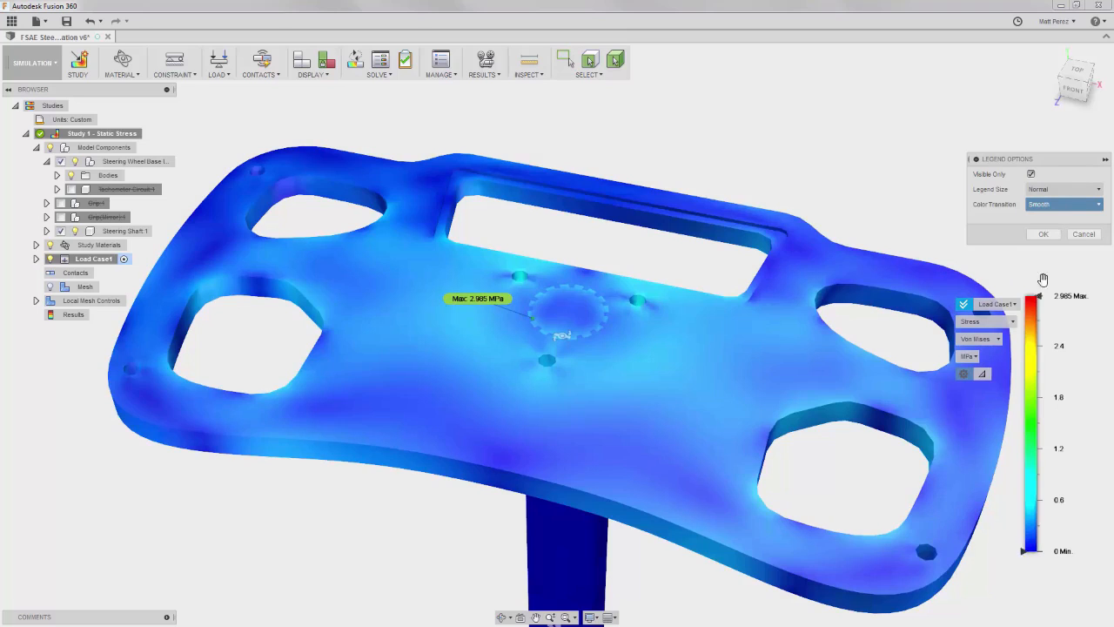
pyautogui.click(1049, 235)
# Change the stress result's units to psi
pyautogui.click(968, 356)
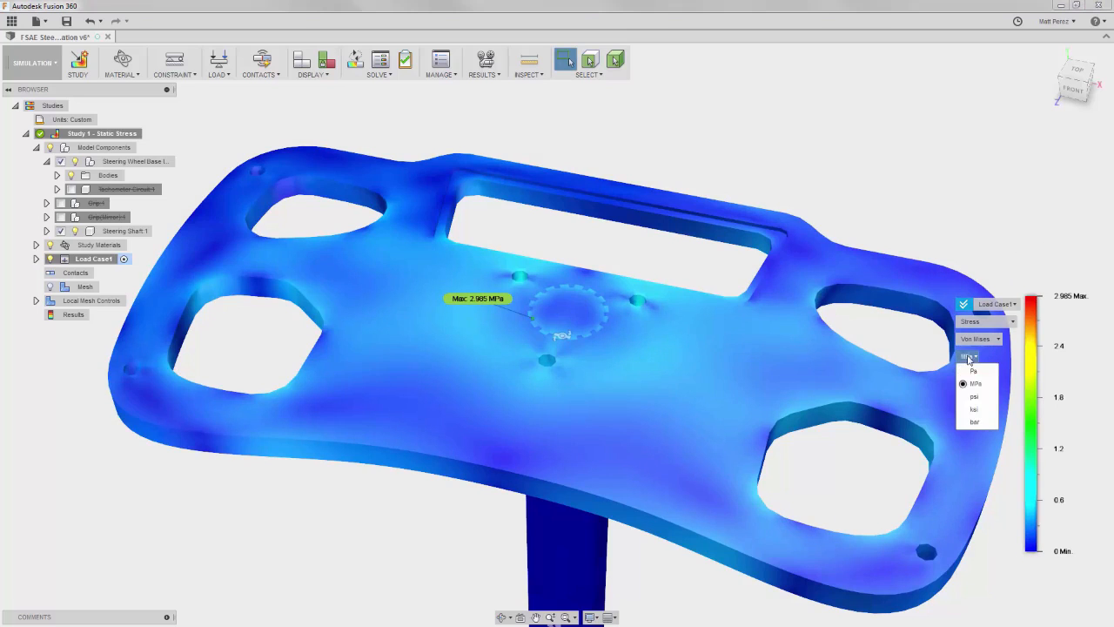
pyautogui.click(976, 402)
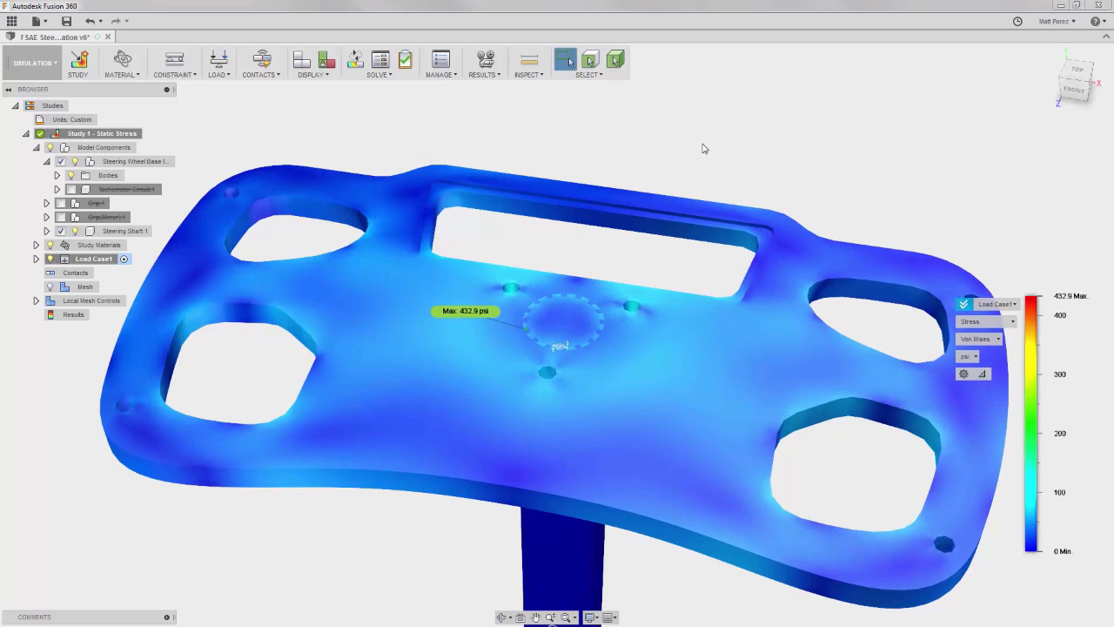